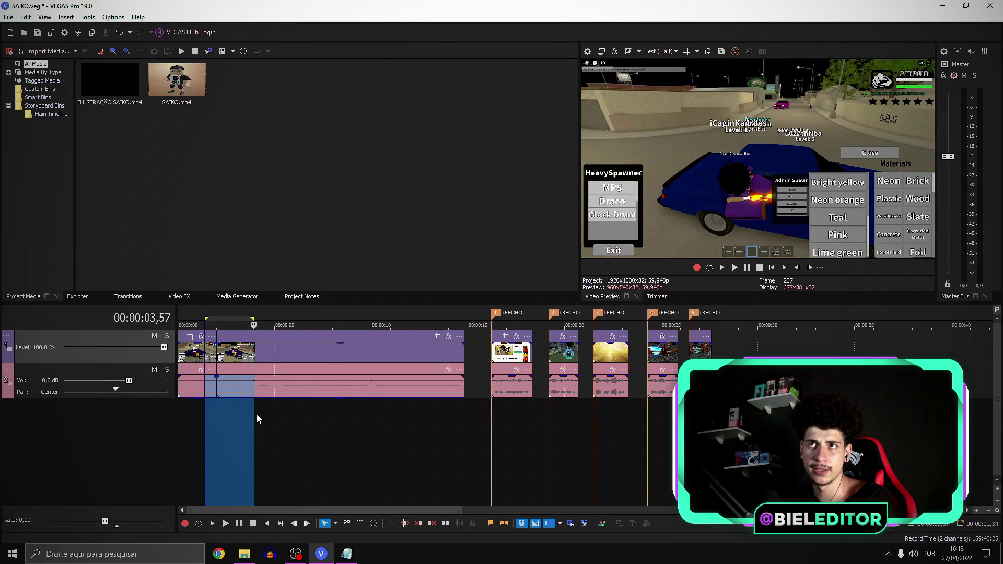
# Clear the time selection by clicking empty timeline space
pyautogui.click(256, 417)
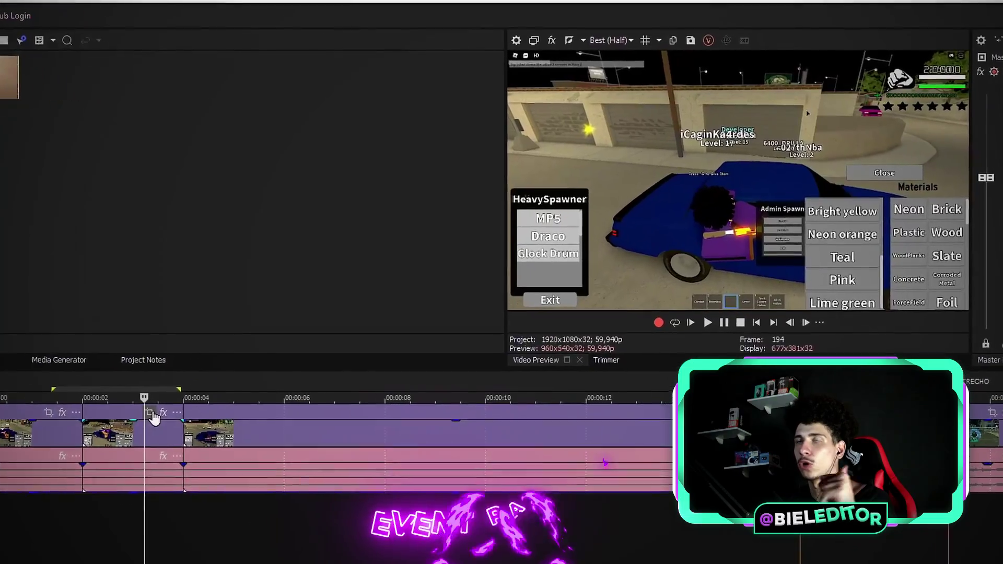
# Shrink the second piece's Pan/Crop frame toward the colour menu at its start and end keyframes
pyautogui.click(150, 413)
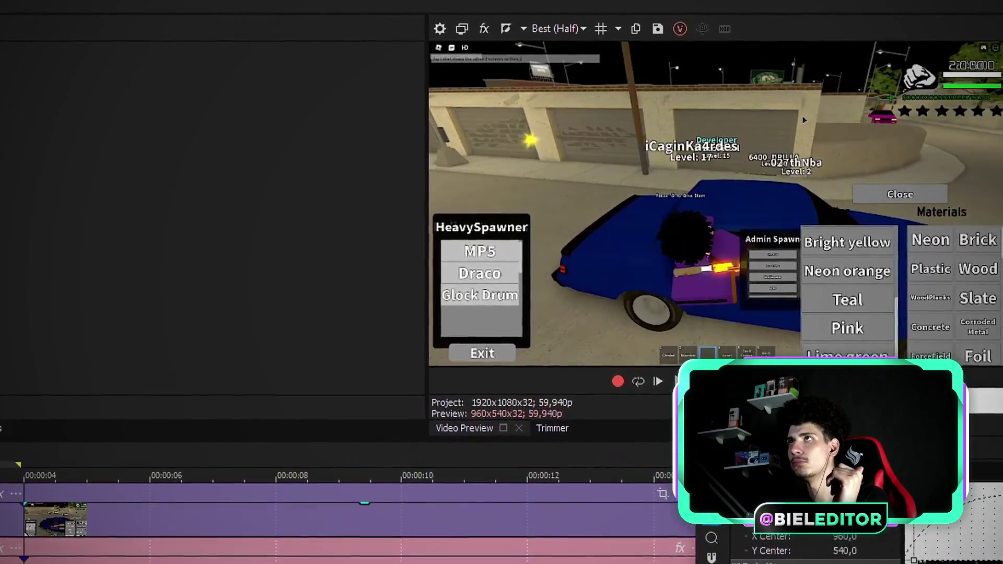
pyautogui.moveTo(772, 402); pyautogui.dragTo(81, 33)
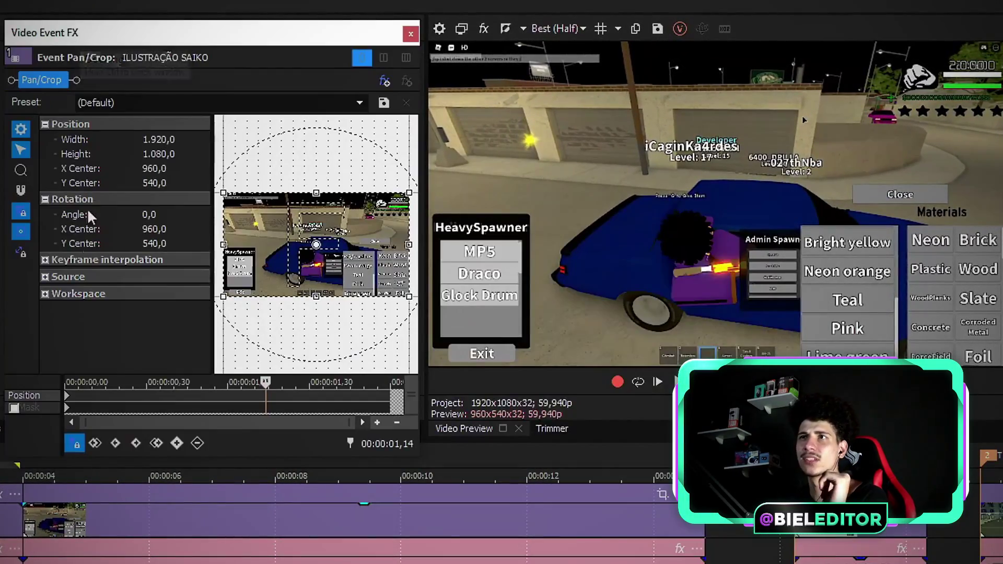
pyautogui.click(95, 445)
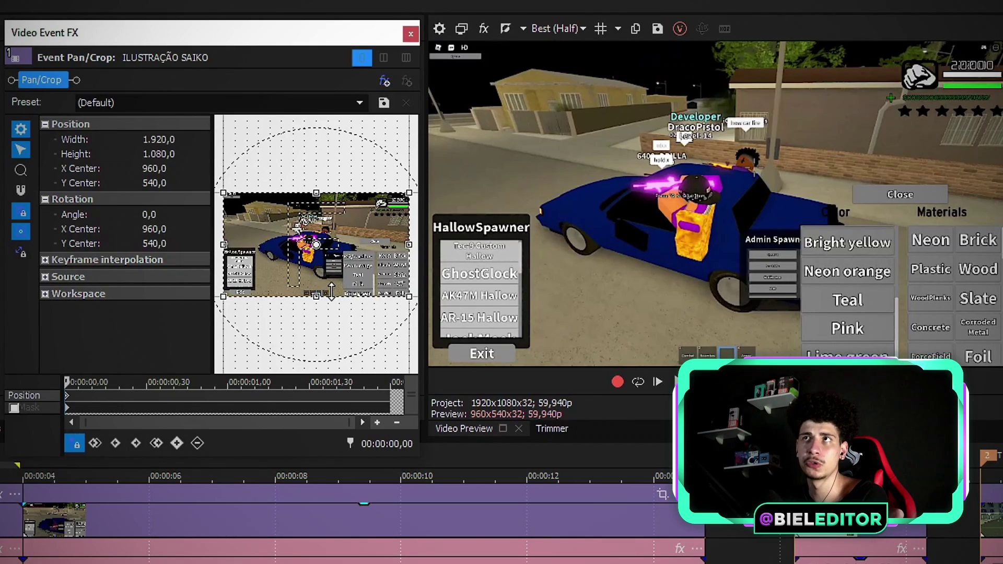
pyautogui.moveTo(331, 290); pyautogui.dragTo(399, 282)
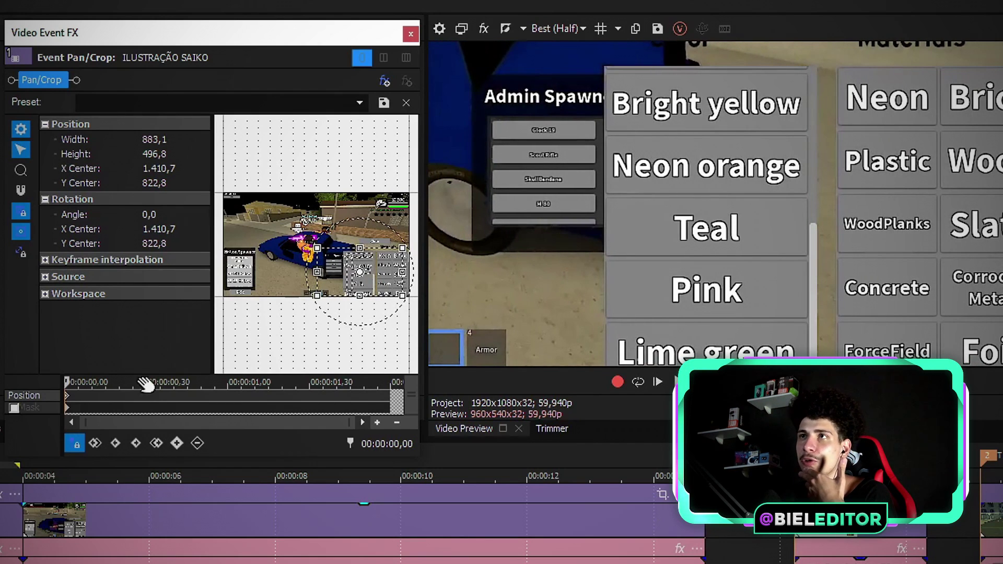
pyautogui.moveTo(117, 389); pyautogui.dragTo(252, 395)
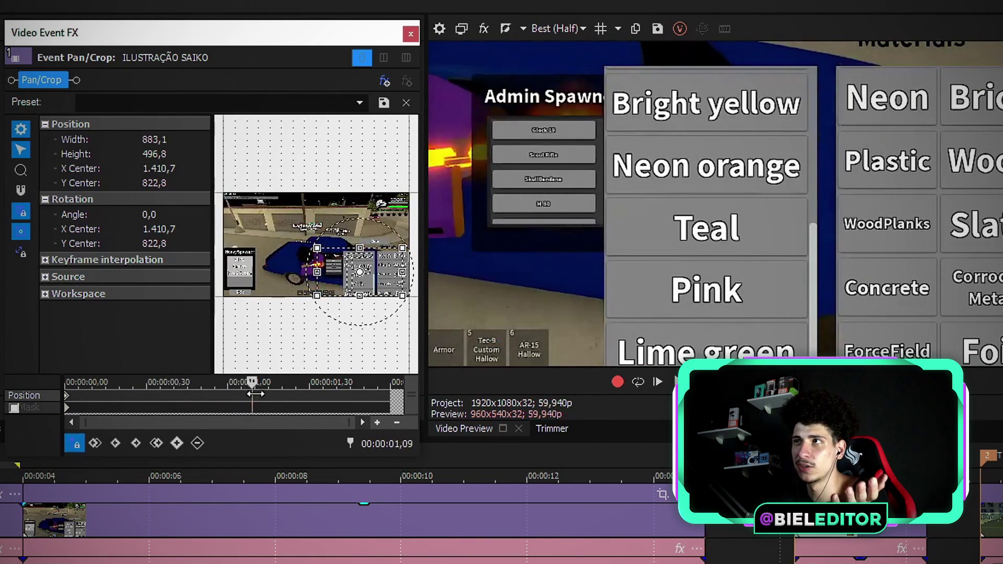
pyautogui.moveTo(329, 388); pyautogui.dragTo(373, 387)
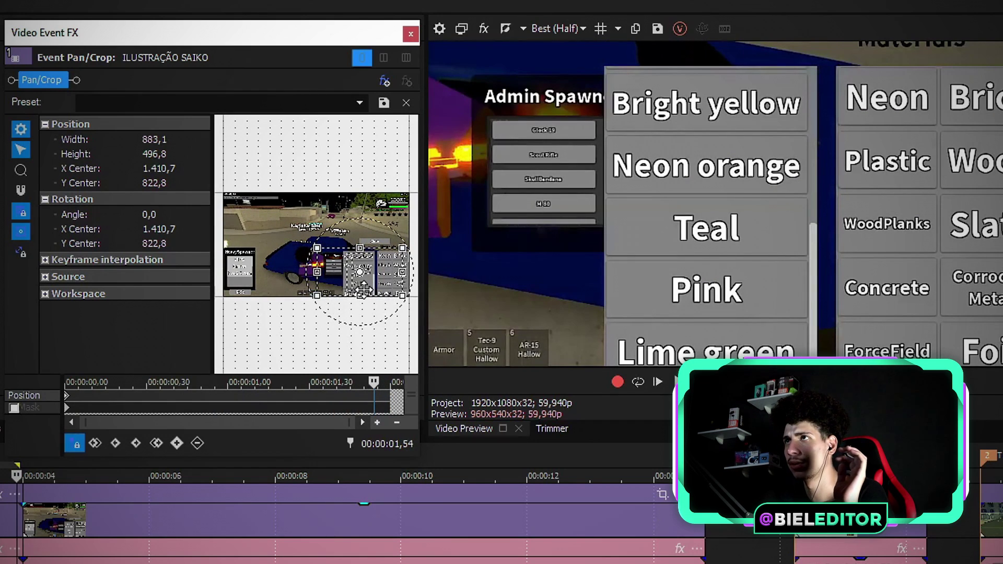
pyautogui.moveTo(363, 296); pyautogui.dragTo(359, 286)
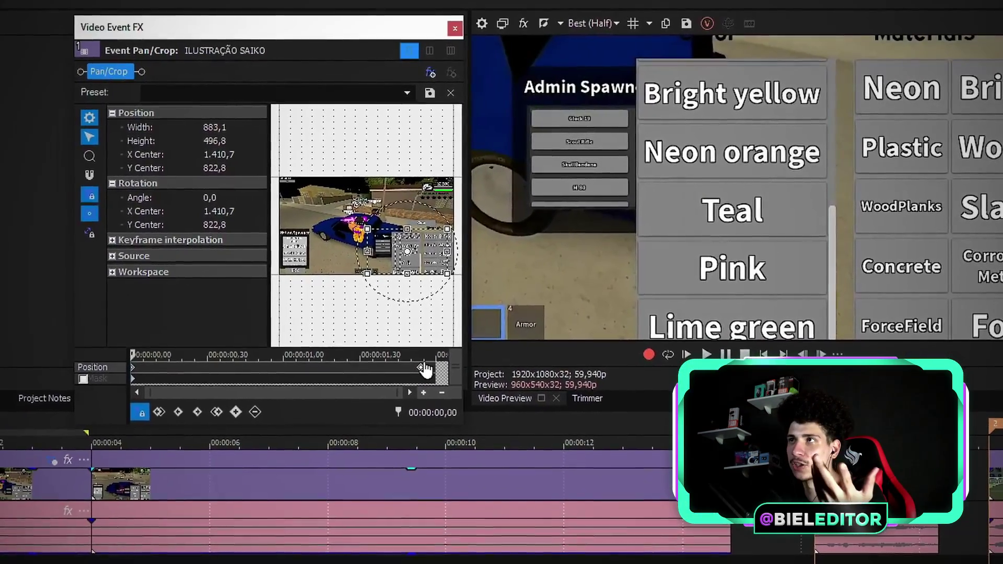
# Make the end keyframe Fast, tighten the crop near the start, and shift the final keyframe later
pyautogui.rightClick(422, 368)
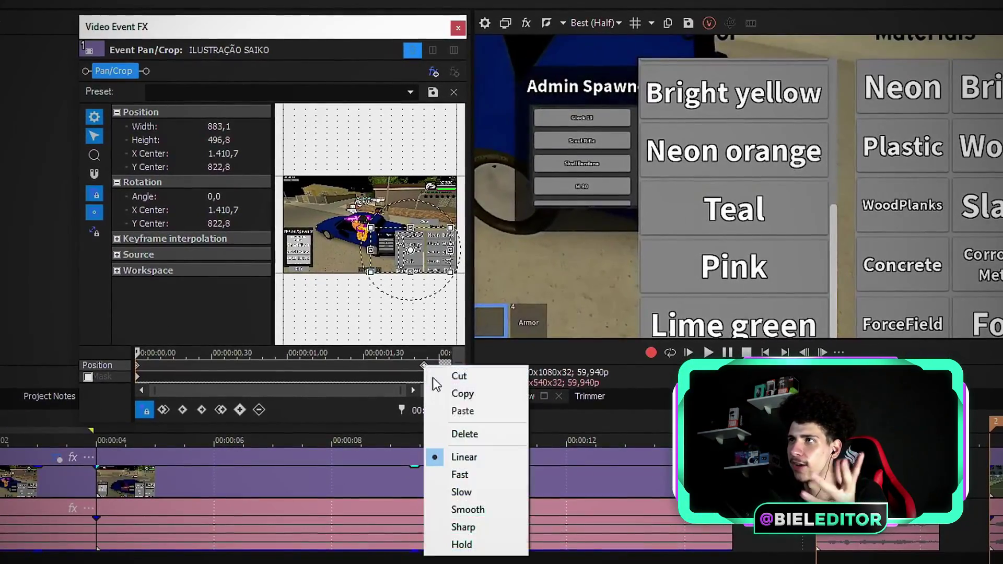
pyautogui.click(460, 473)
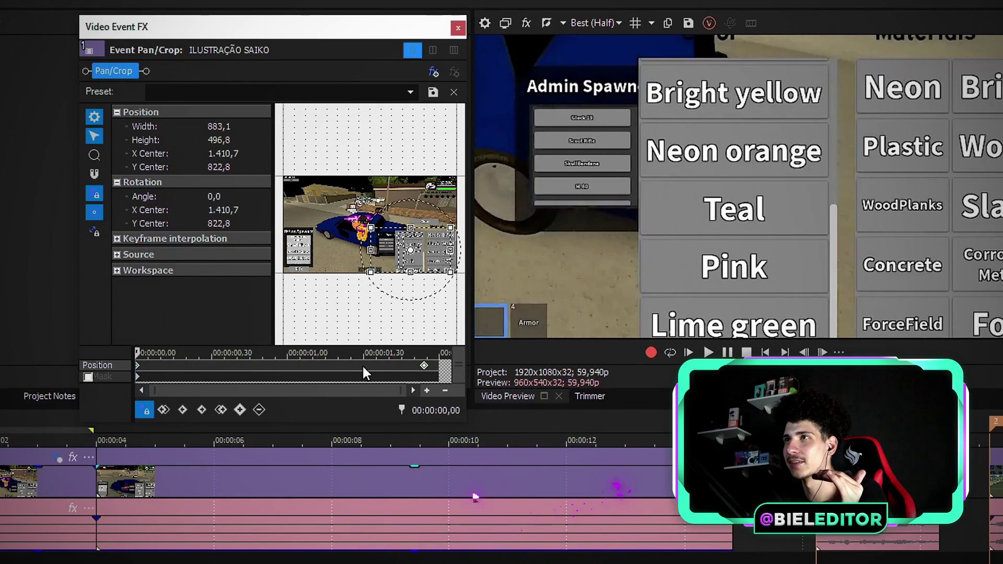
pyautogui.click(362, 366)
pyautogui.moveTo(364, 353); pyautogui.dragTo(172, 357)
pyautogui.moveTo(418, 270); pyautogui.dragTo(418, 263)
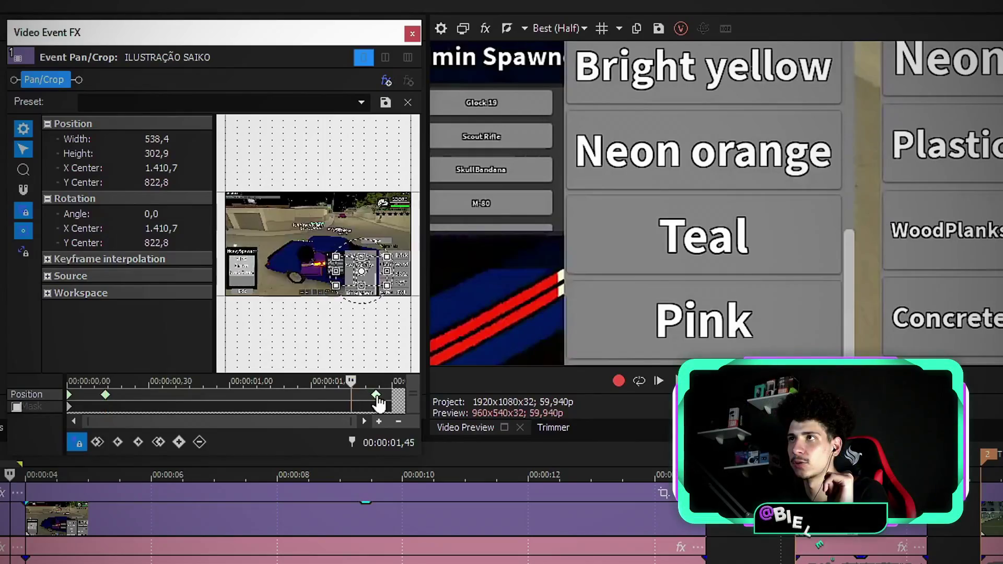
pyautogui.moveTo(377, 396); pyautogui.dragTo(393, 396)
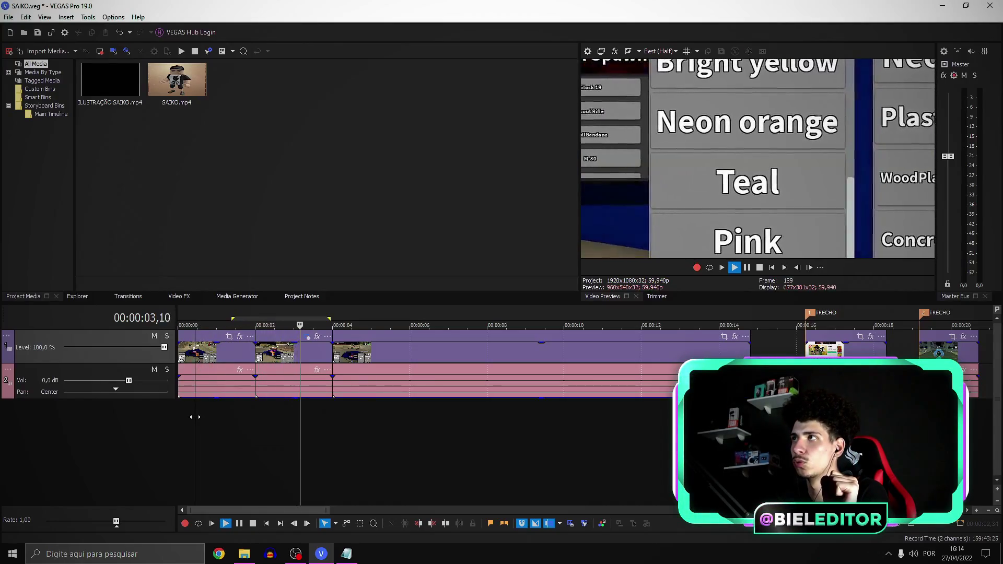
# Stop playback and preview the pieces over time selections around 2–6 seconds
pyautogui.press('Return')
pyautogui.moveTo(246, 448); pyautogui.dragTo(854, 448)
pyautogui.moveTo(264, 465); pyautogui.dragTo(386, 461)
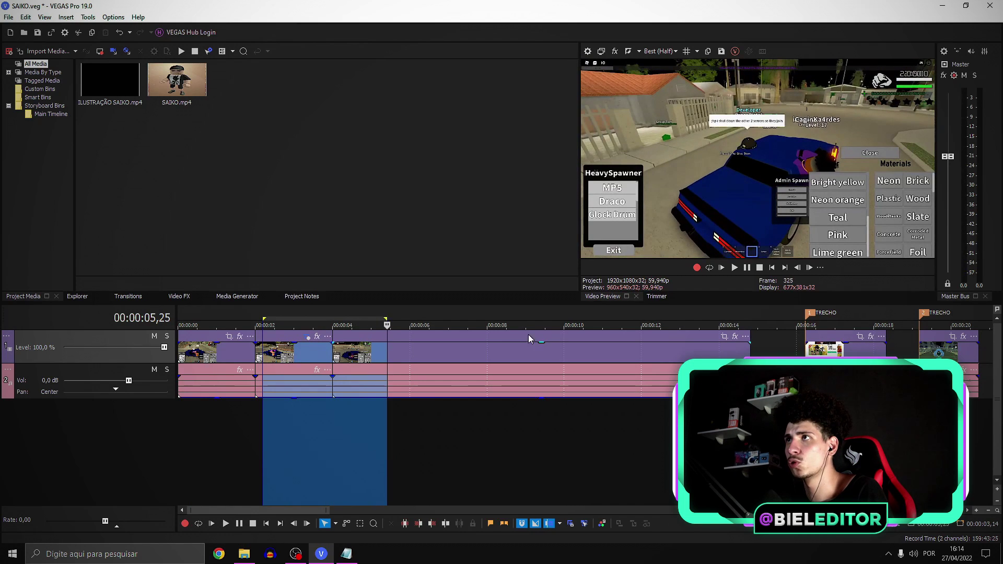
pyautogui.moveTo(323, 413); pyautogui.dragTo(422, 419)
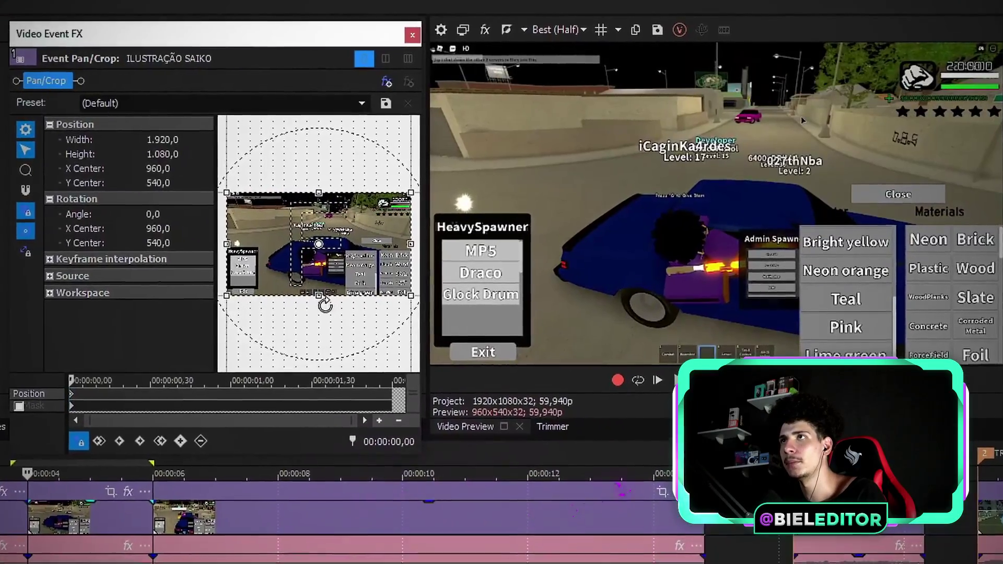
# Shrink and centre the crop on the player in the blue car, then preview it
pyautogui.moveTo(403, 261); pyautogui.dragTo(404, 249)
pyautogui.moveTo(312, 283); pyautogui.dragTo(317, 262)
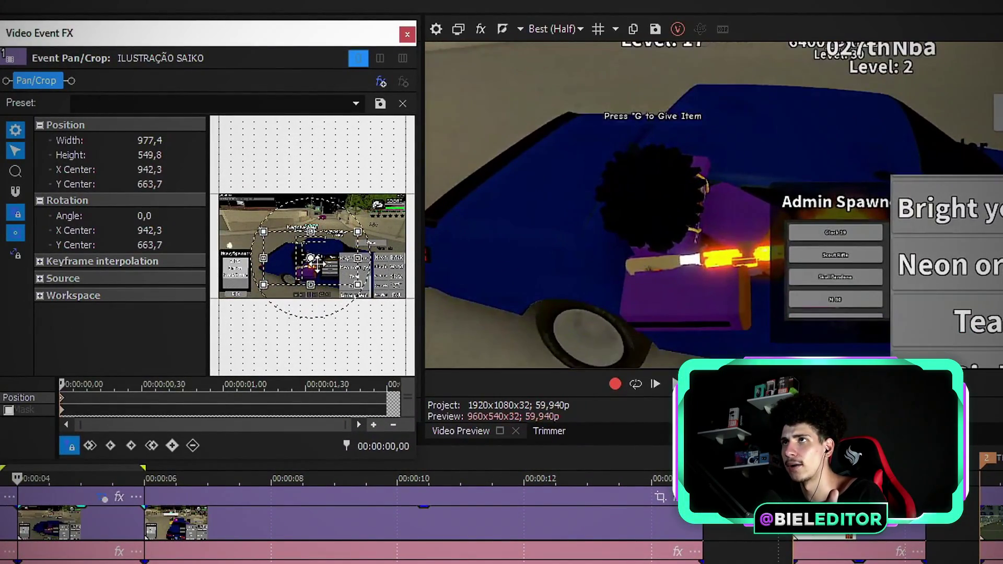
pyautogui.press('space')
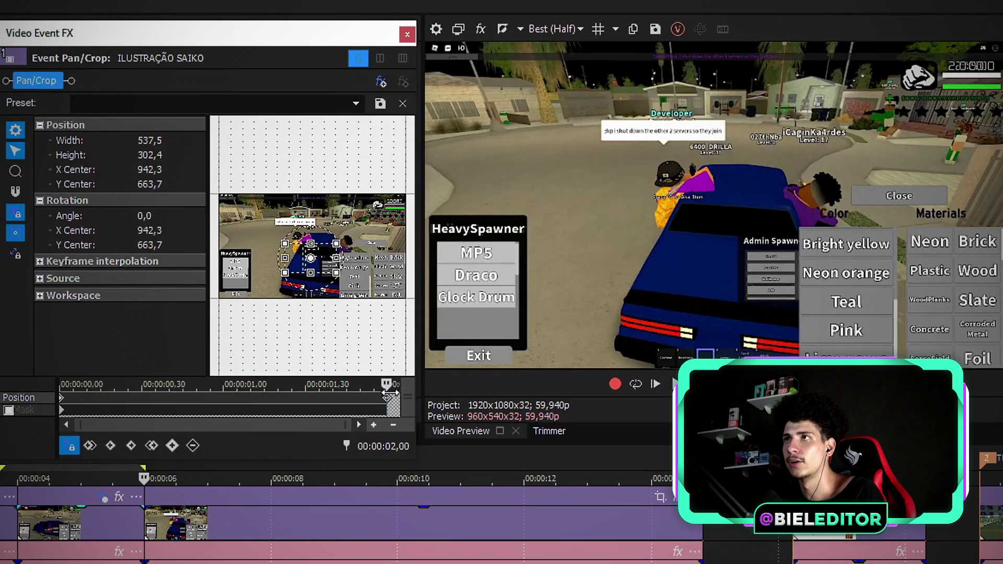
pyautogui.press('space')
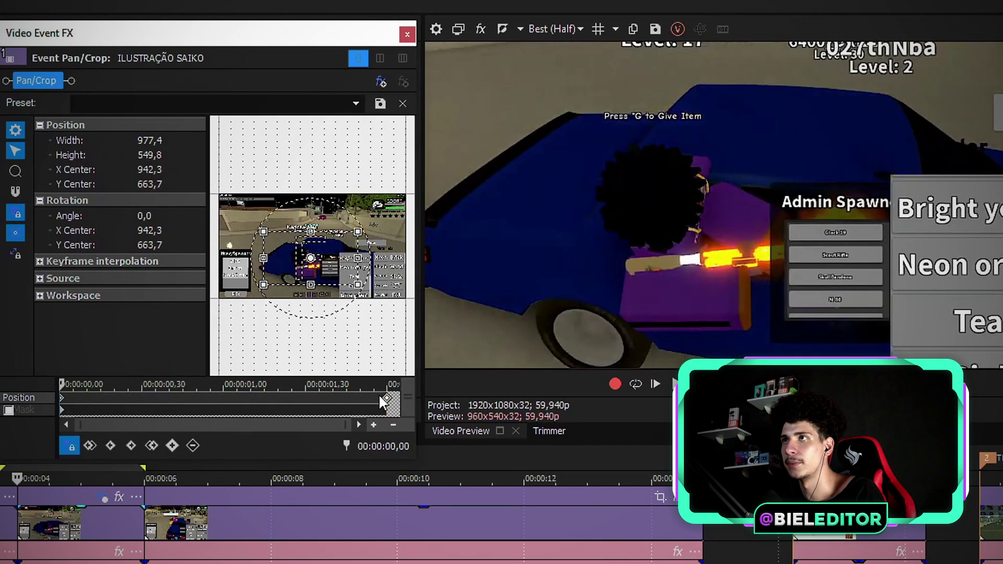
# Make the end keyframe Fast and zoom in further with a keyframe at 0,19
pyautogui.rightClick(381, 398)
pyautogui.click(429, 515)
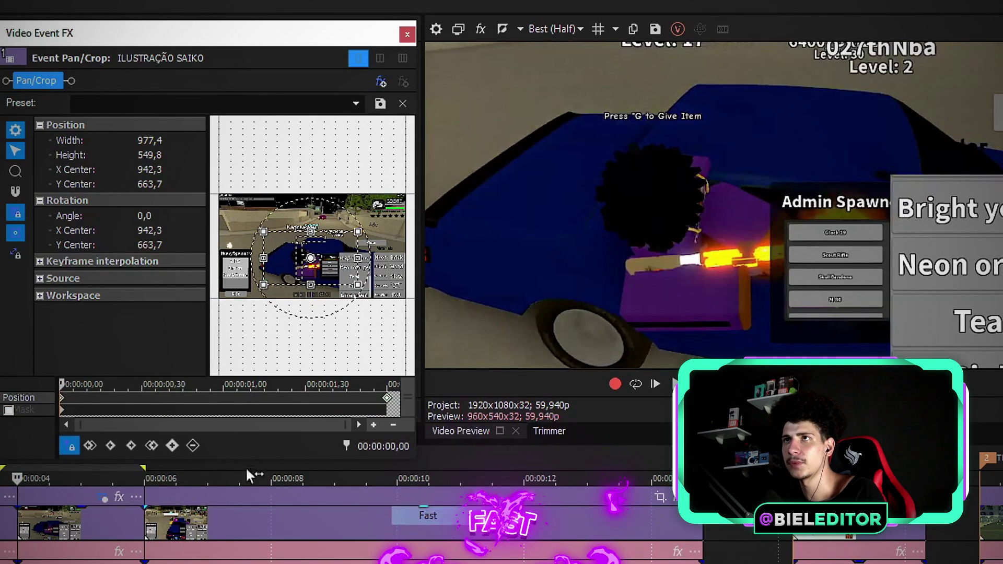
pyautogui.click(110, 396)
pyautogui.moveTo(317, 286); pyautogui.dragTo(319, 297)
pyautogui.scroll(2, 310, 280)
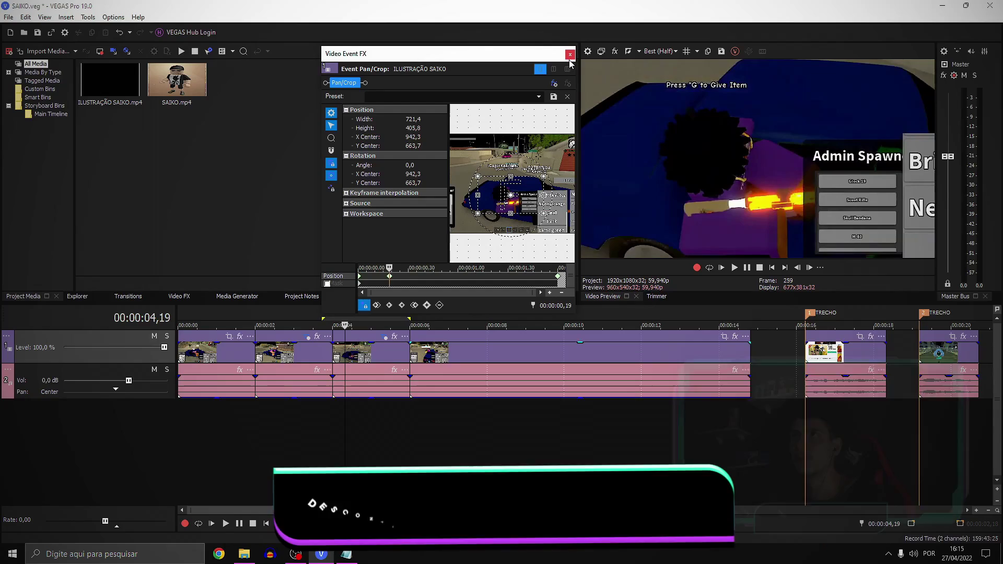
# Close the effects window and preview the edit around 2–4 seconds
pyautogui.click(571, 55)
pyautogui.moveTo(205, 425); pyautogui.dragTo(277, 419)
pyautogui.click(247, 417)
pyautogui.press('space')
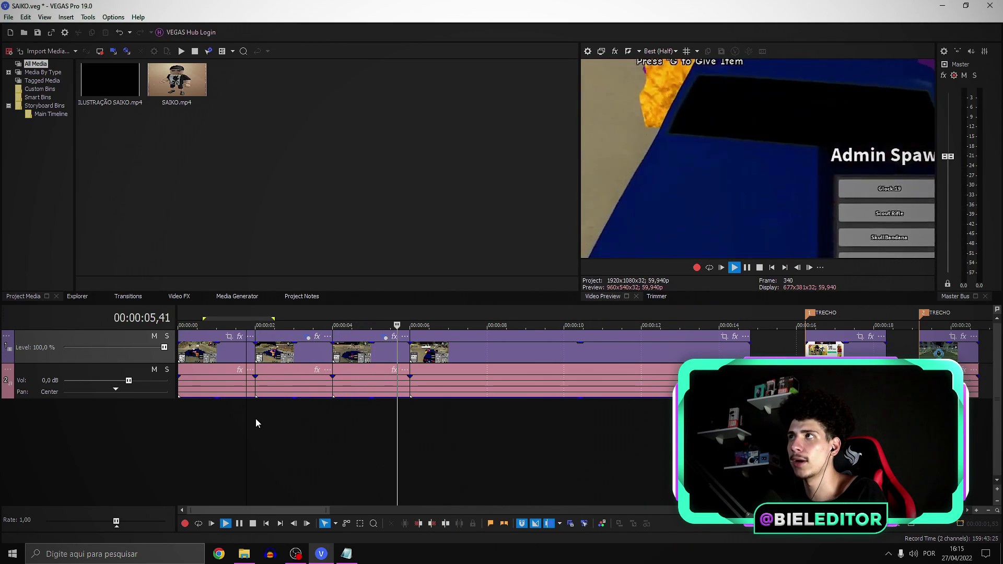
pyautogui.moveTo(261, 419); pyautogui.dragTo(353, 420)
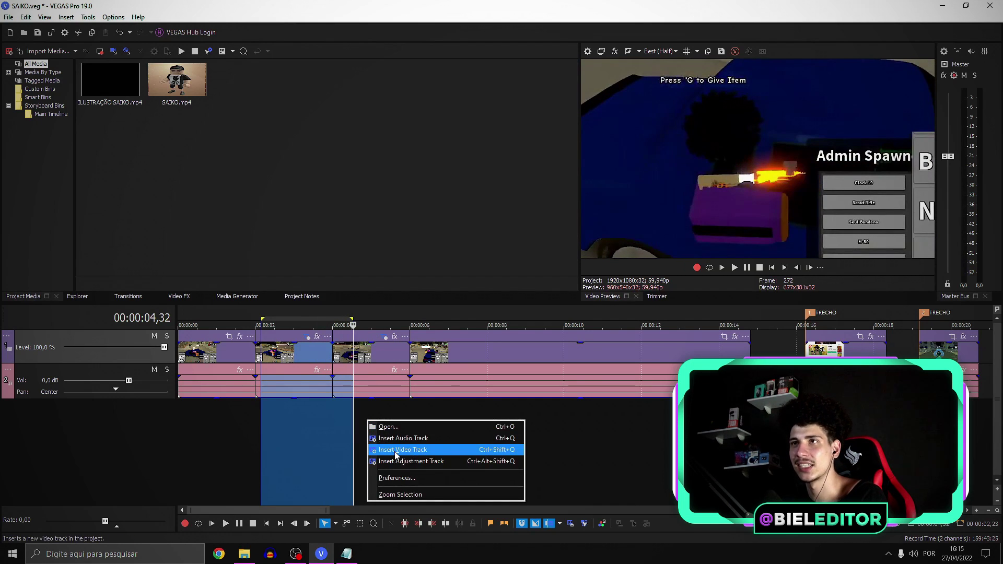
# Insert a new top video track and copy the zoomed piece onto it, aligned above the original
pyautogui.click(396, 454)
pyautogui.click(378, 384)
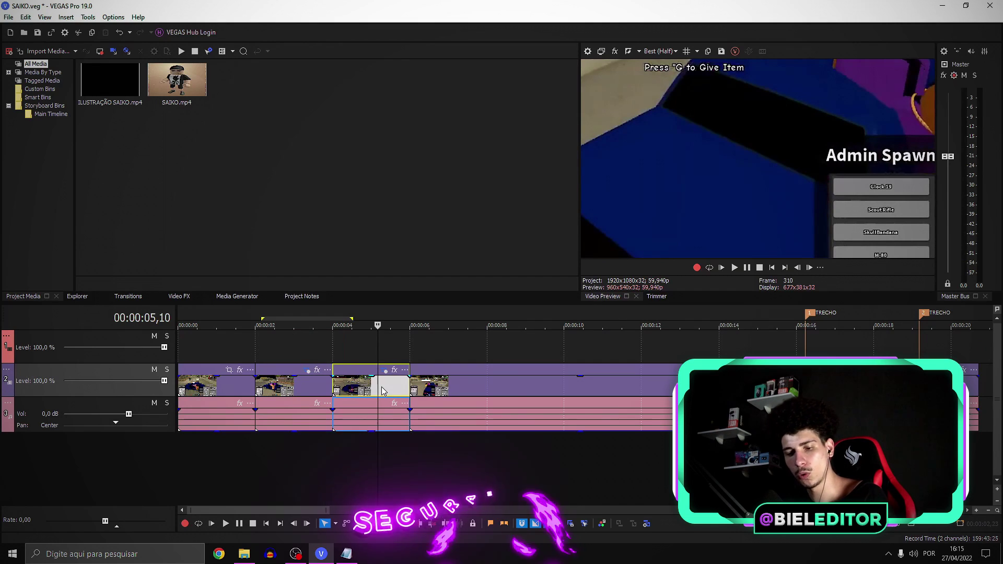
pyautogui.moveTo(362, 388); pyautogui.dragTo(364, 356)
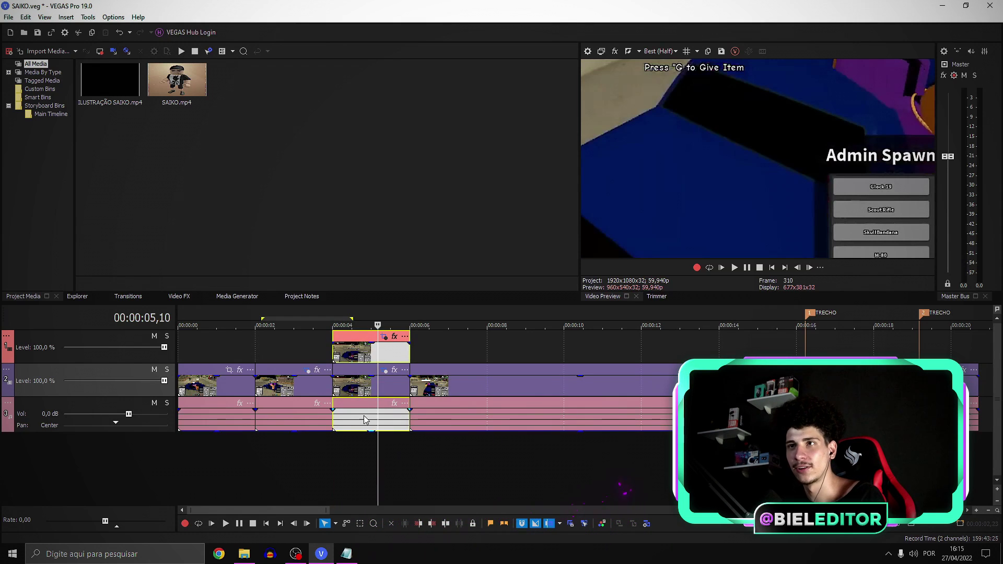
pyautogui.moveTo(359, 423)
pyautogui.mouseDown()
pyautogui.moveTo(422, 412)
pyautogui.moveTo(360, 417)
pyautogui.mouseUp()
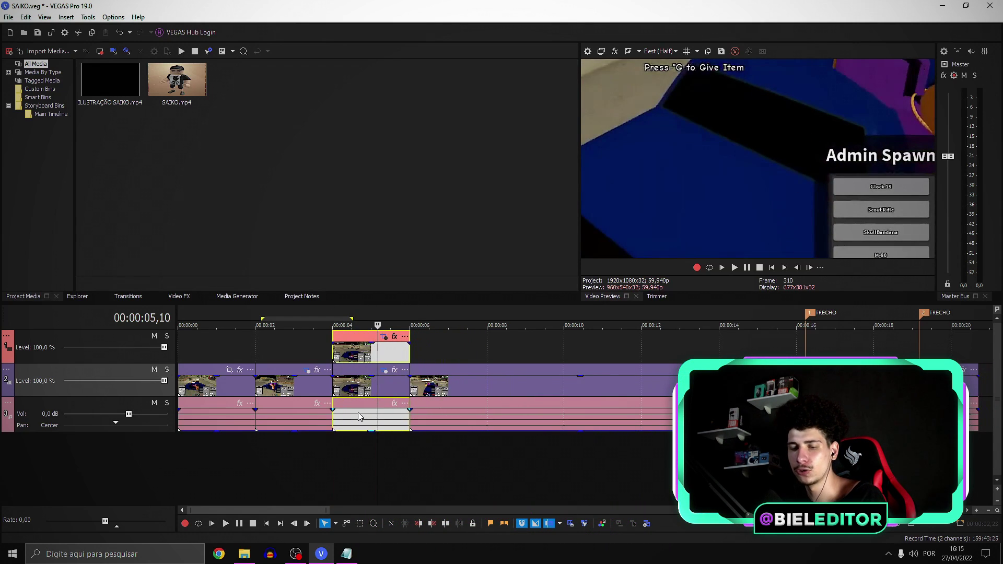
pyautogui.click(361, 419)
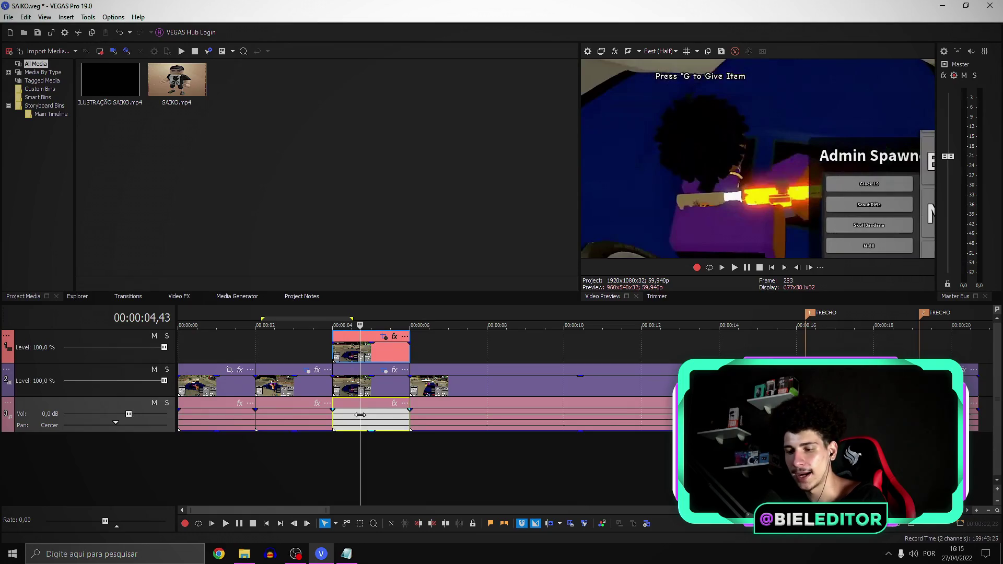
pyautogui.click(384, 338)
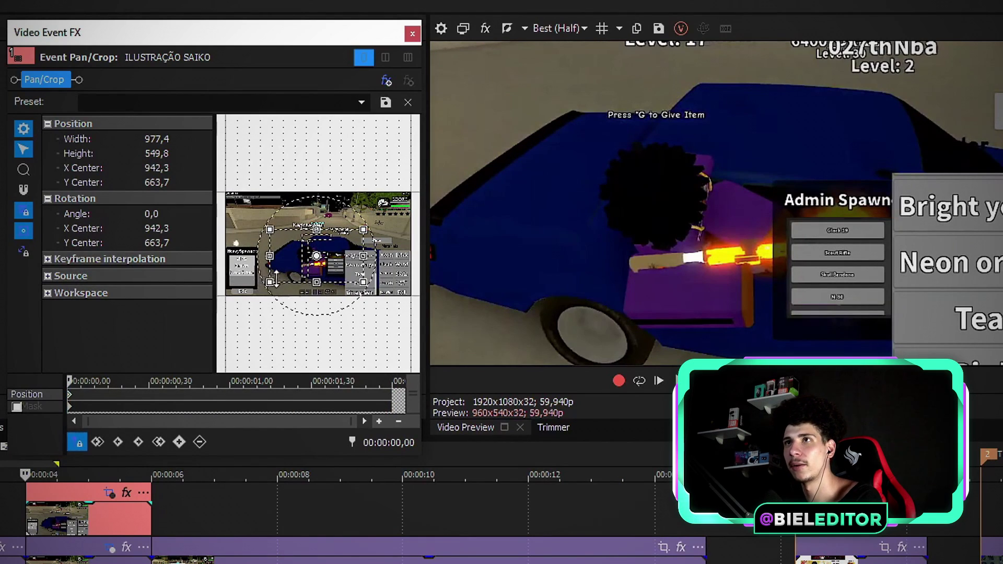
# Reset the copy's crop to full frame, enable masking, and draw a rectangle around the colour menu
pyautogui.rightClick(296, 285)
pyautogui.click(300, 293)
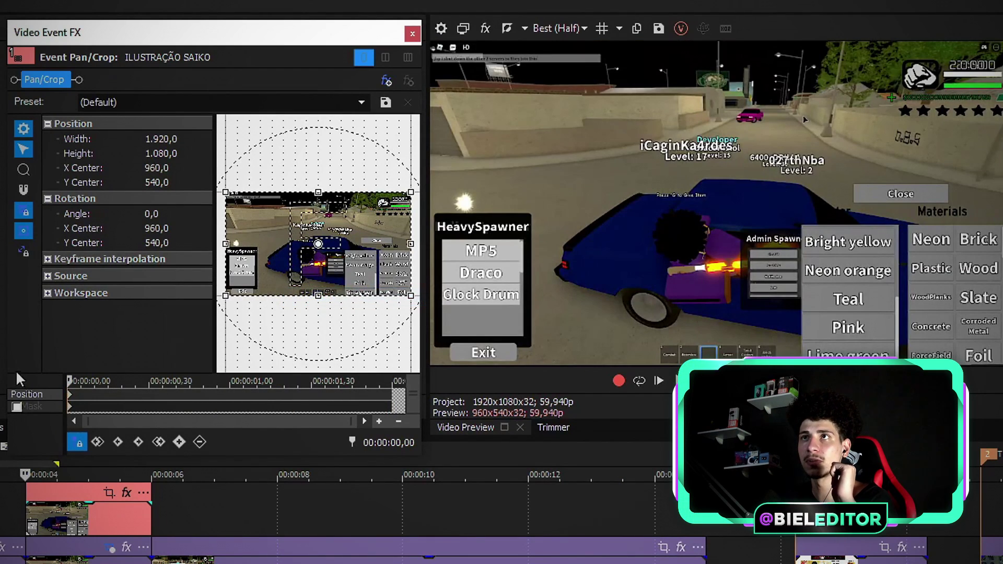
pyautogui.click(16, 406)
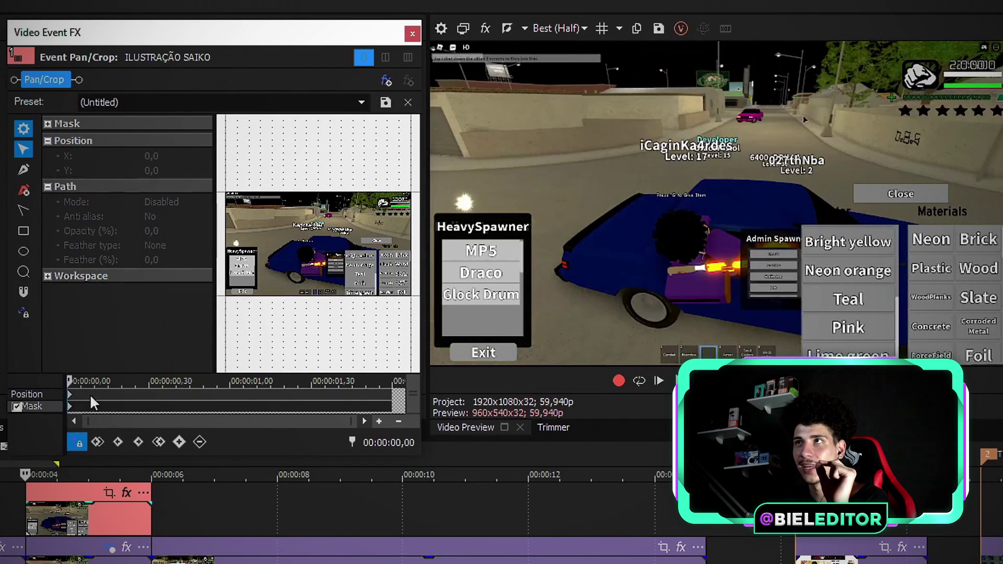
pyautogui.scroll(5, 415, 294)
pyautogui.moveTo(389, 296); pyautogui.dragTo(220, 189)
pyautogui.scroll(2, 341, 289)
pyautogui.moveTo(340, 289); pyautogui.dragTo(385, 296)
pyautogui.scroll(4, 381, 295)
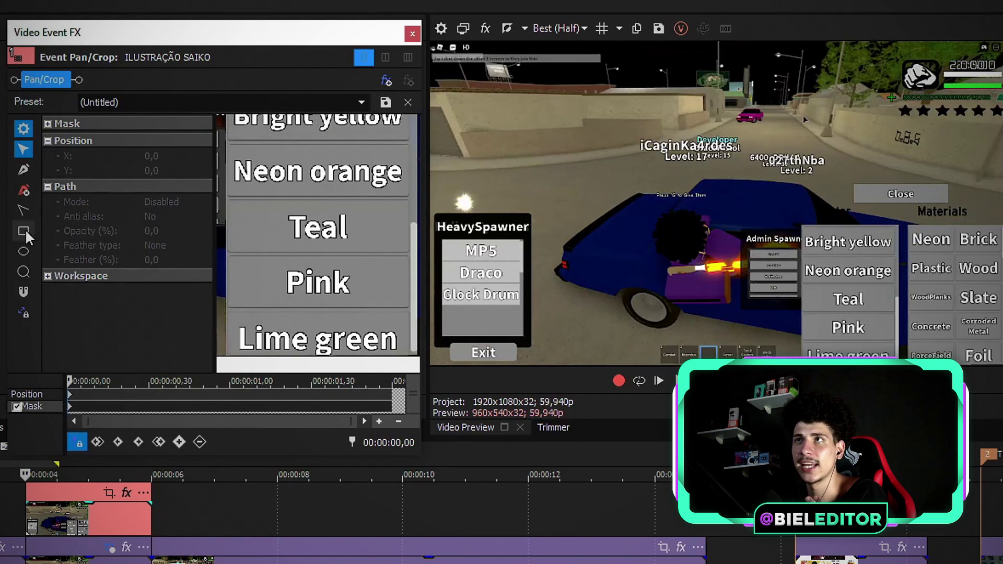
pyautogui.moveTo(234, 260); pyautogui.dragTo(264, 266)
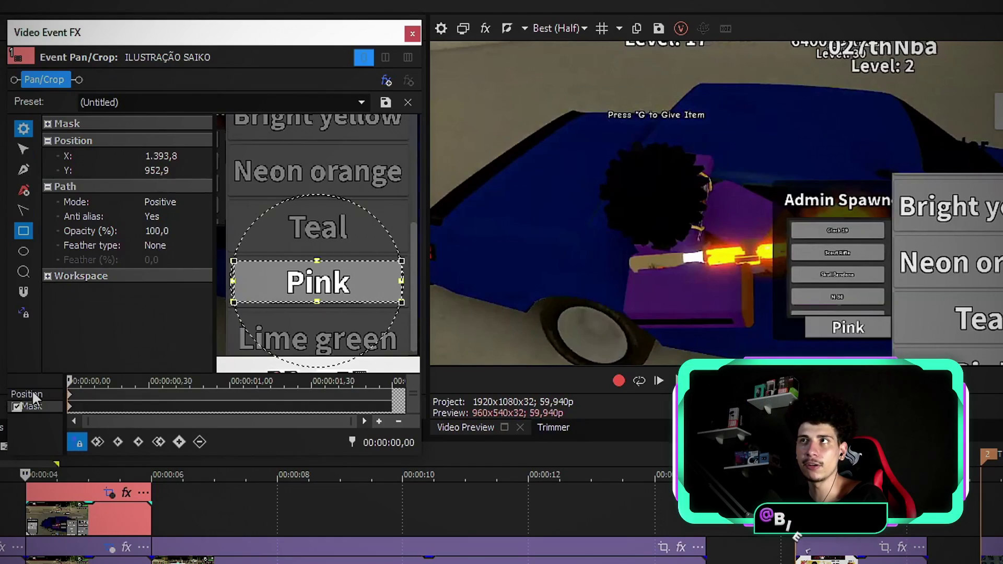
# Position the crop frame on the Pink option, nudge it up and left, and close Pan/Crop
pyautogui.click(27, 394)
pyautogui.scroll(-5, 302, 268)
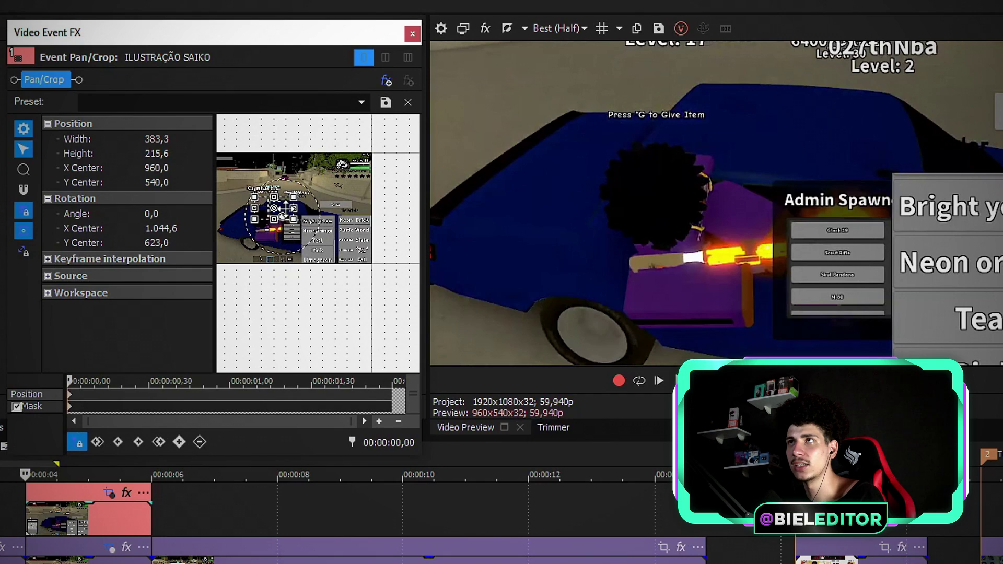
pyautogui.moveTo(303, 229); pyautogui.dragTo(331, 245)
pyautogui.press('Up')
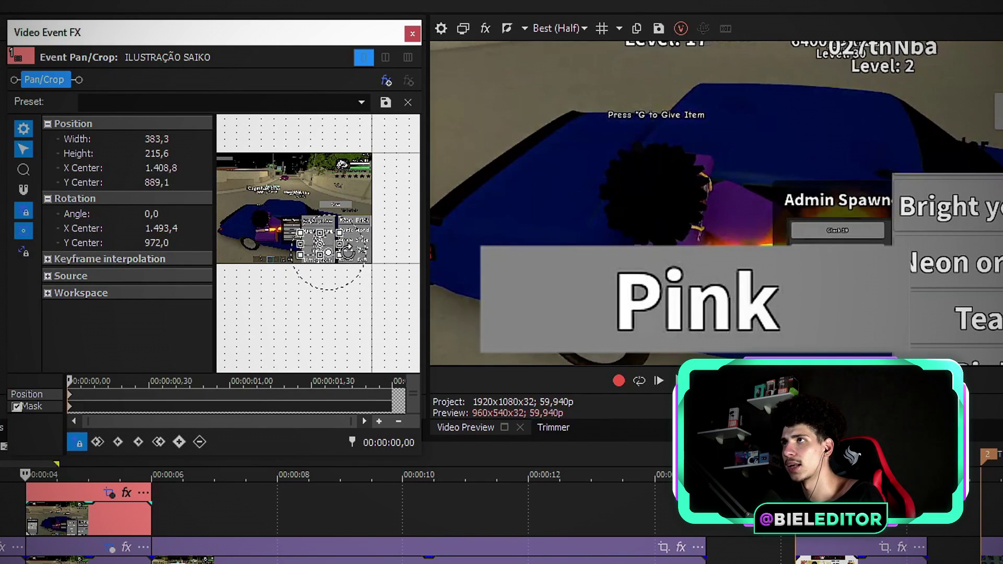
pyautogui.press('Left')
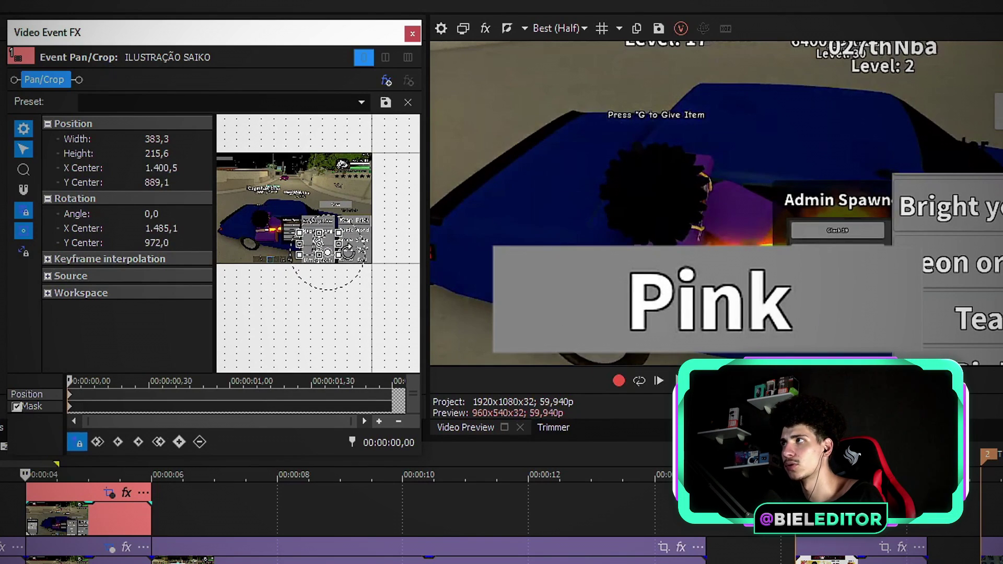
pyautogui.click(413, 34)
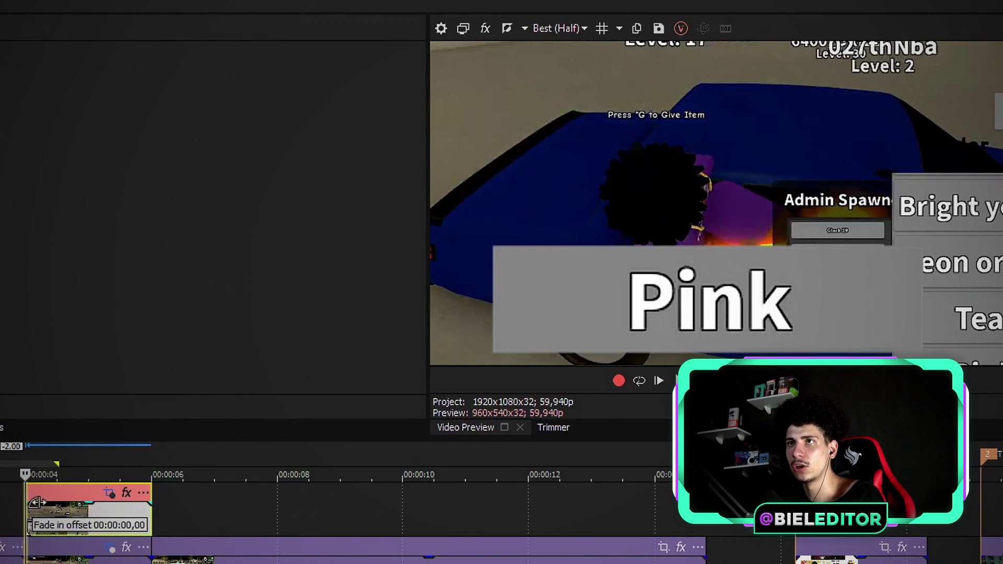
# Add a fade-in and a roughly 0,26 fade-out to the Pink close-up and play it back
pyautogui.moveTo(35, 503); pyautogui.dragTo(56, 501)
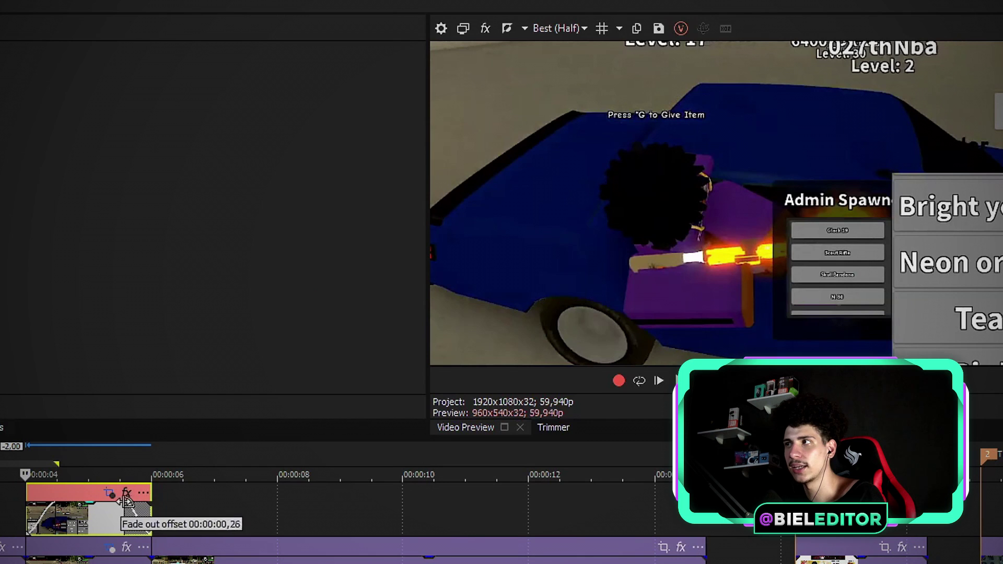
pyautogui.click(840, 475)
pyautogui.press('space')
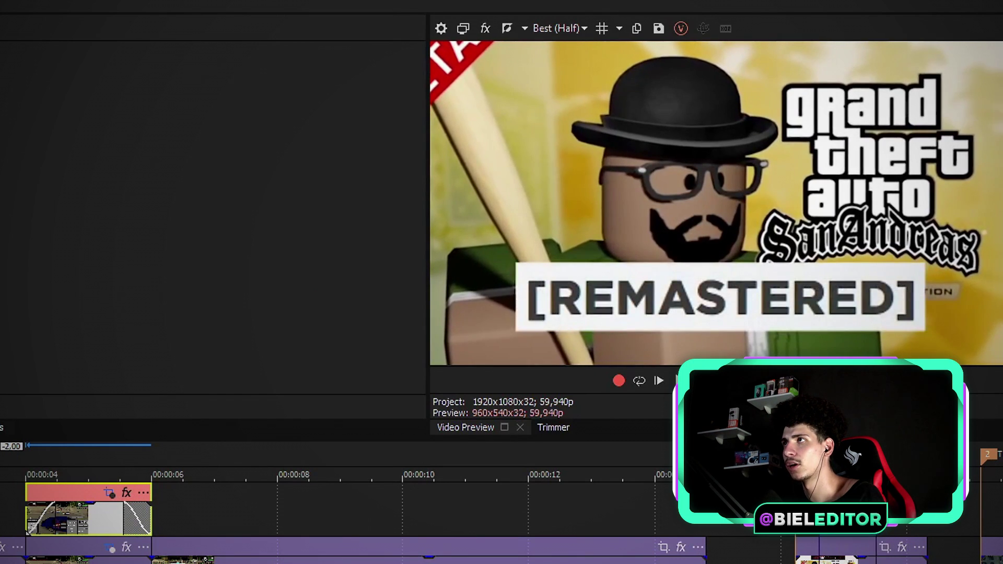
pyautogui.click(820, 474)
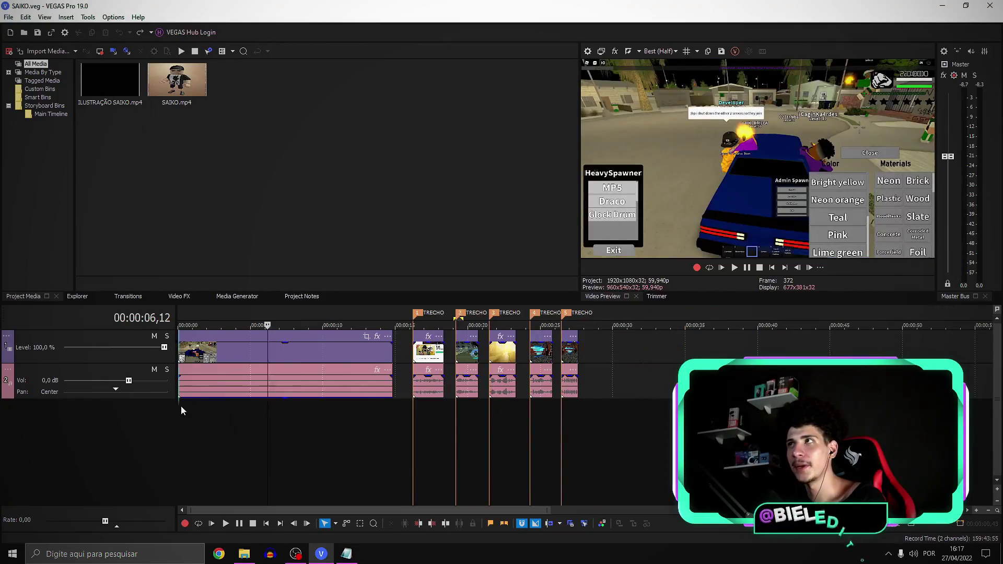
# Trim the first clip to end at 1,37 seconds
pyautogui.moveTo(181, 405); pyautogui.dragTo(228, 410)
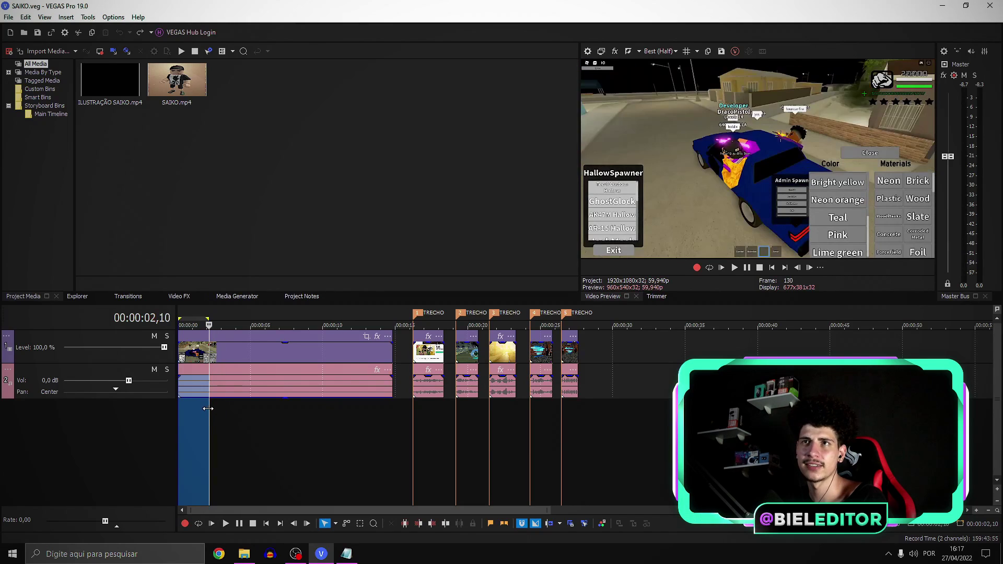
pyautogui.click(201, 408)
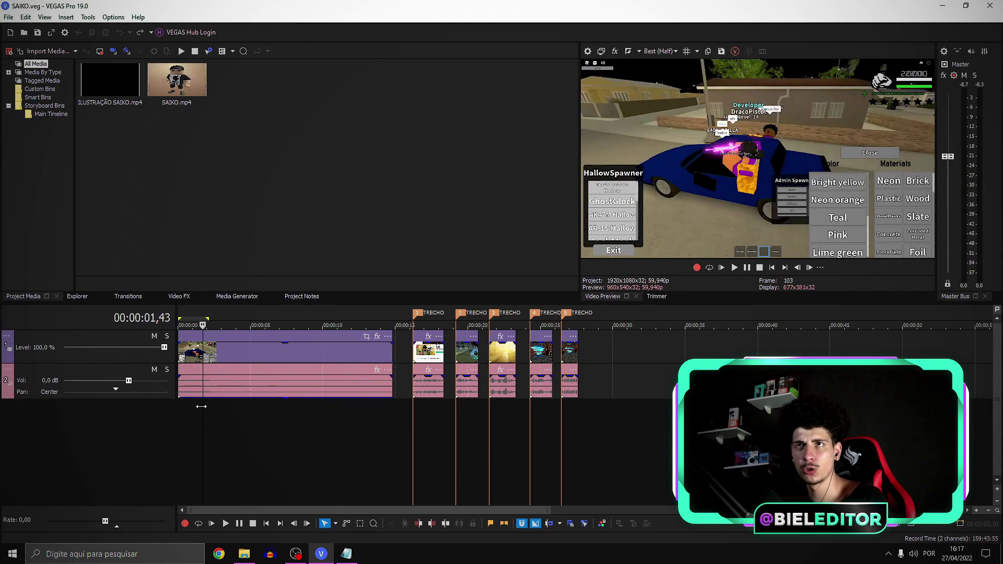
pyautogui.hotkey('alt', ']')
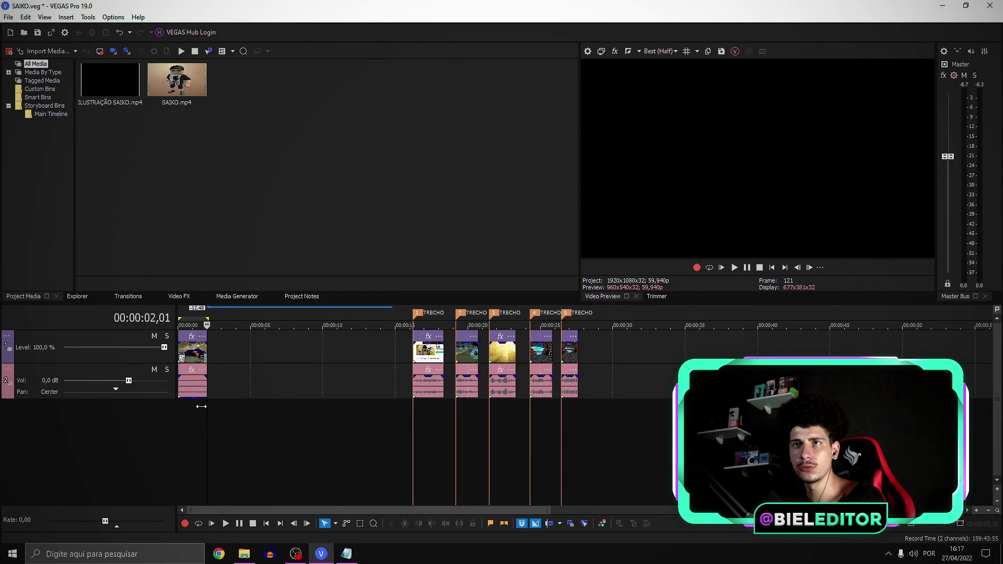
pyautogui.click(201, 407)
pyautogui.scroll(3, 201, 407)
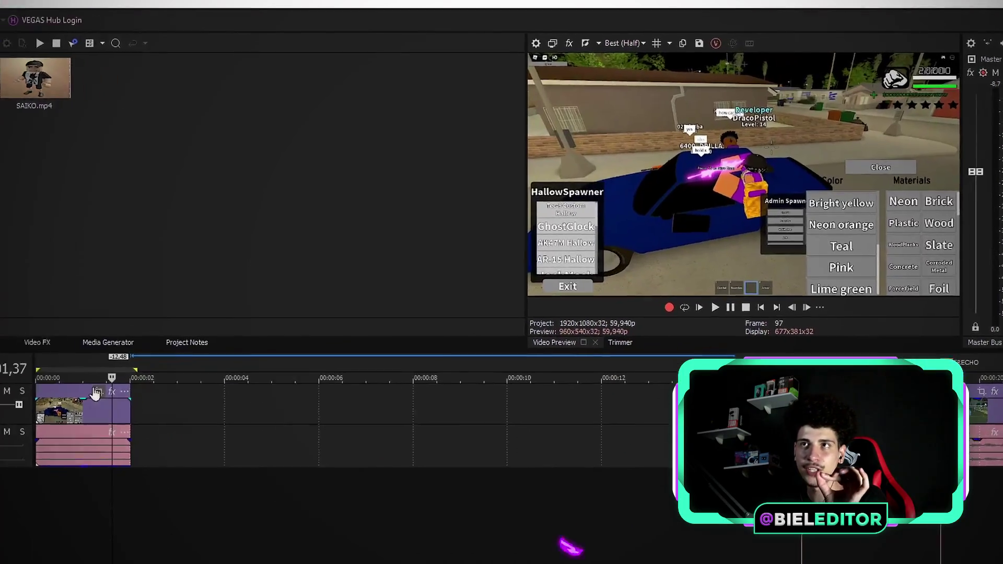
# Zoom the first clip's start keyframe in on the player with Pan/Crop
pyautogui.click(230, 337)
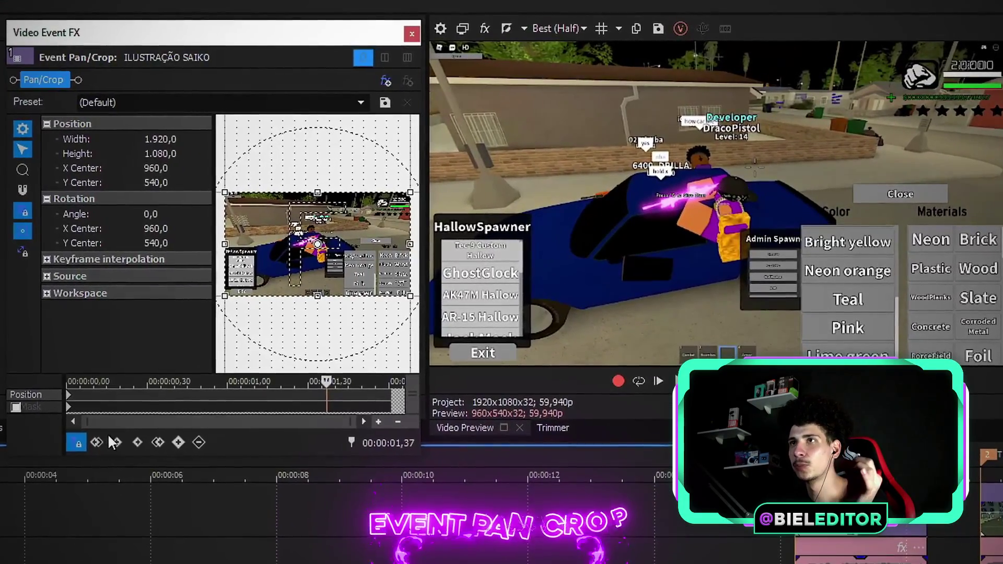
pyautogui.click(109, 439)
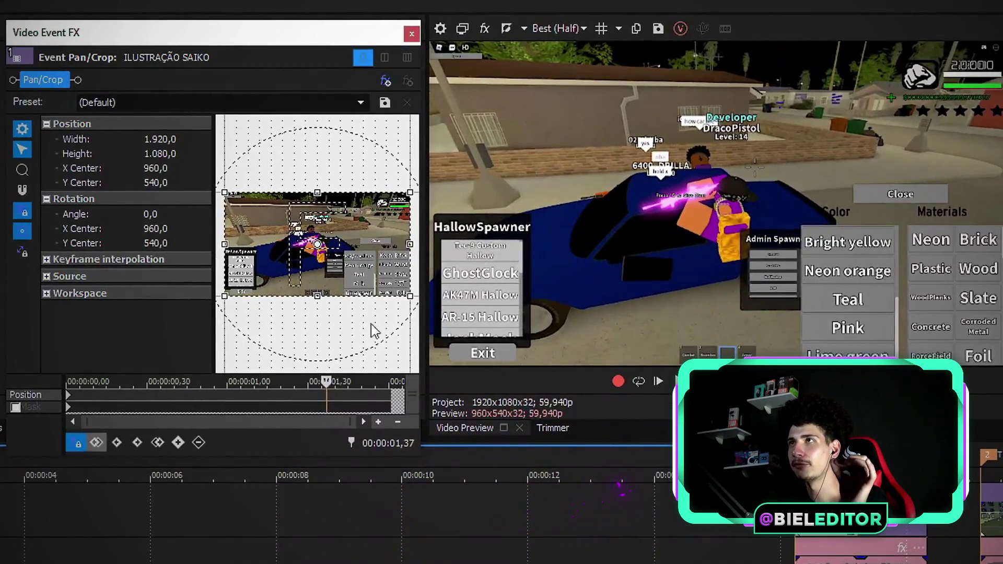
pyautogui.moveTo(323, 295); pyautogui.dragTo(318, 265)
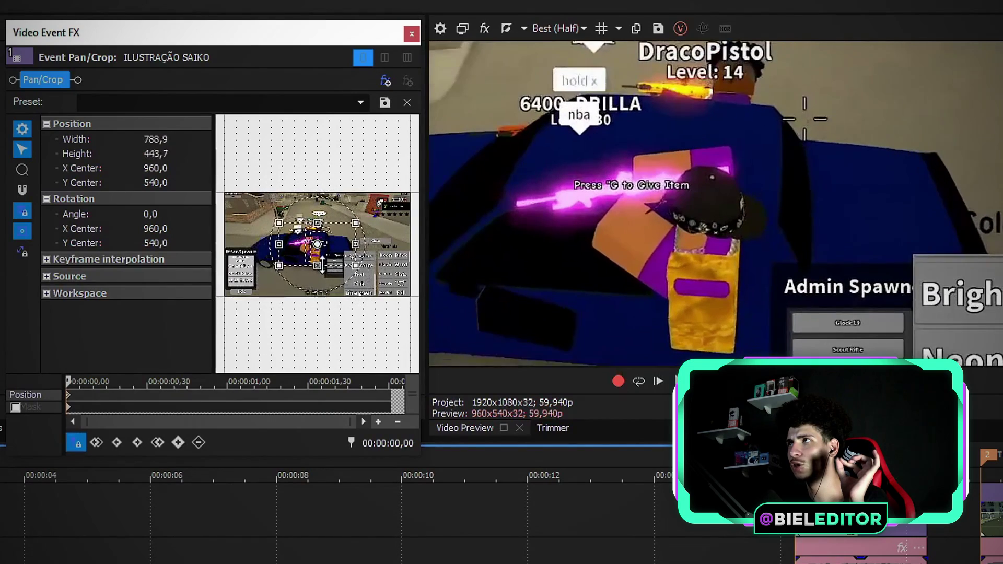
pyautogui.moveTo(76, 382); pyautogui.dragTo(43, 373)
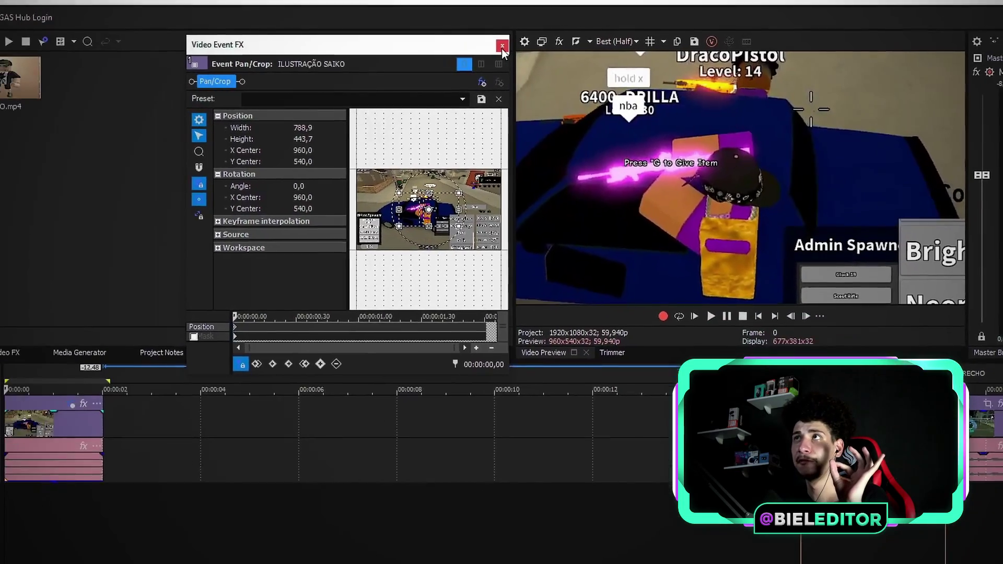
pyautogui.click(412, 33)
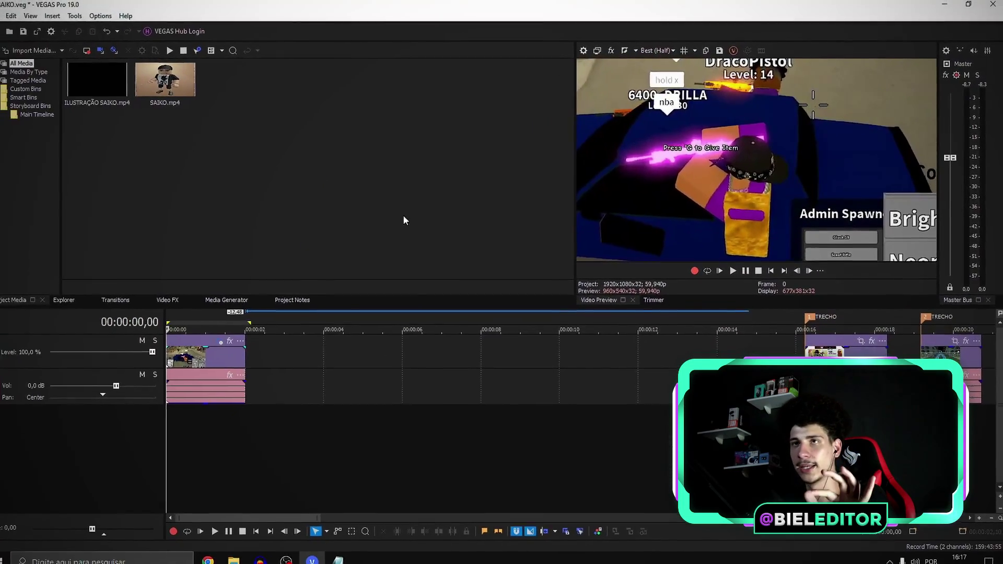
# Lower the first clip's audio to -12.4 dB and play it back
pyautogui.moveTo(217, 401); pyautogui.dragTo(218, 395)
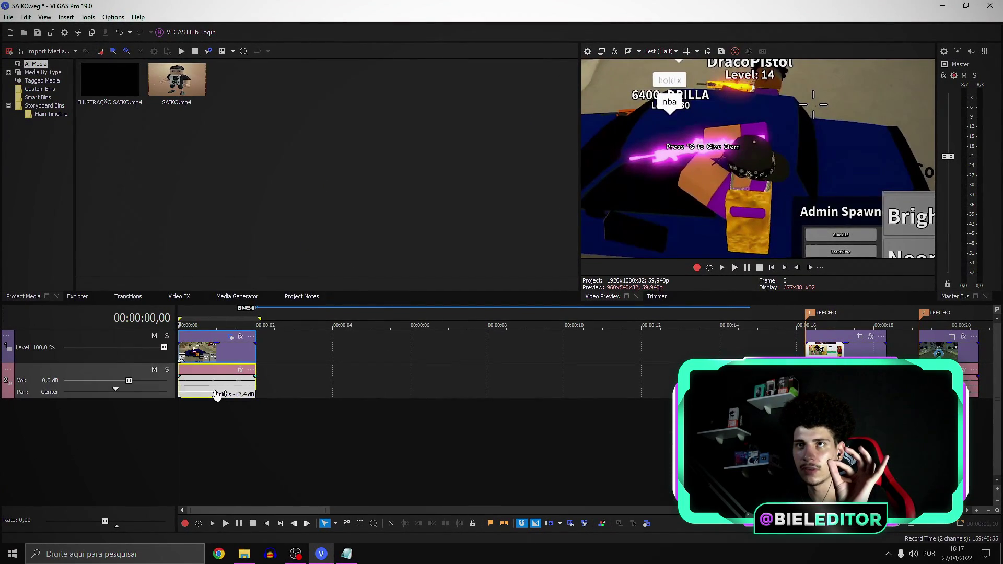
pyautogui.press('space')
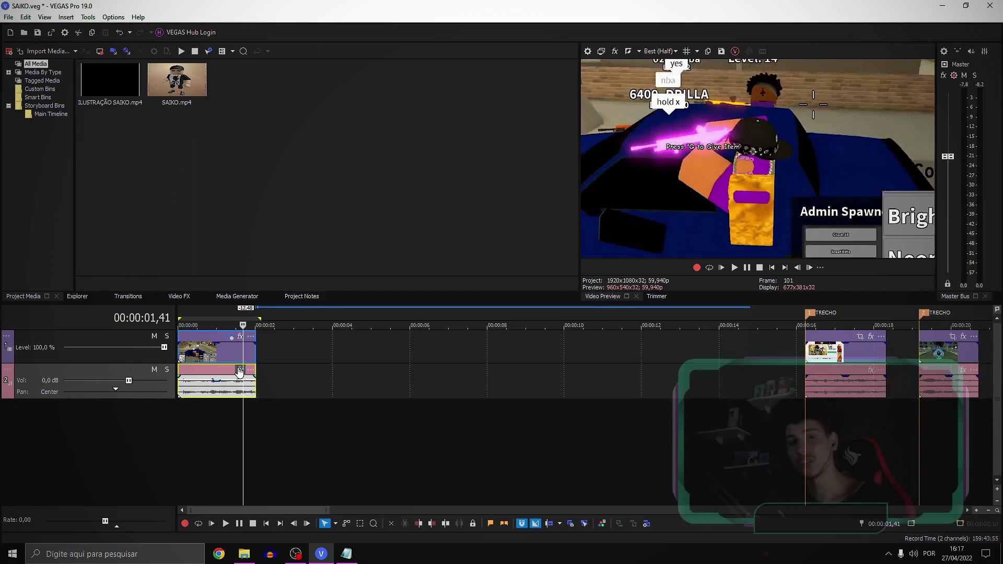
pyautogui.click(239, 371)
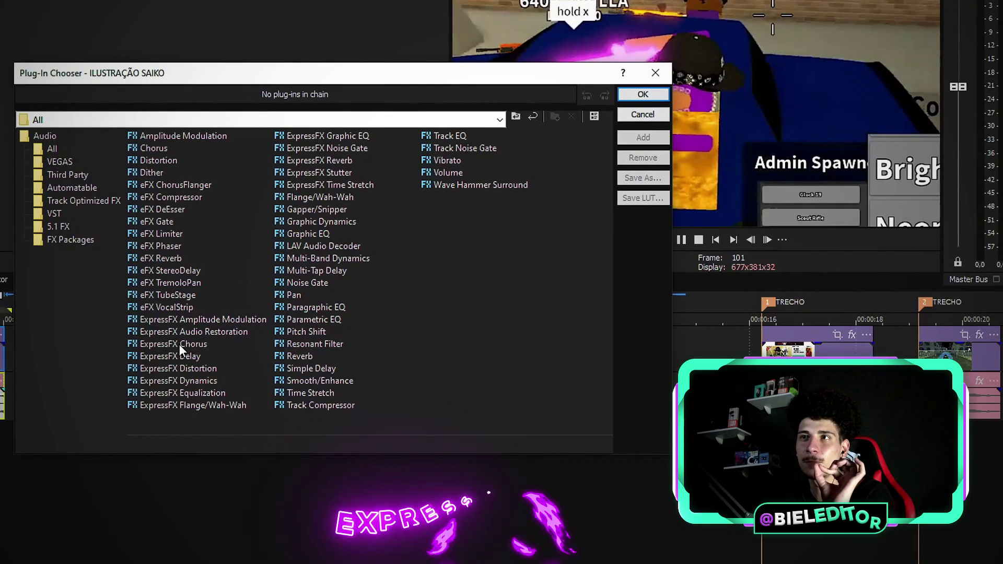
# Apply ExpressFX Chorus to the opening audio event and choose the [Sys] Wacky 1 preset
pyautogui.doubleClick(179, 344)
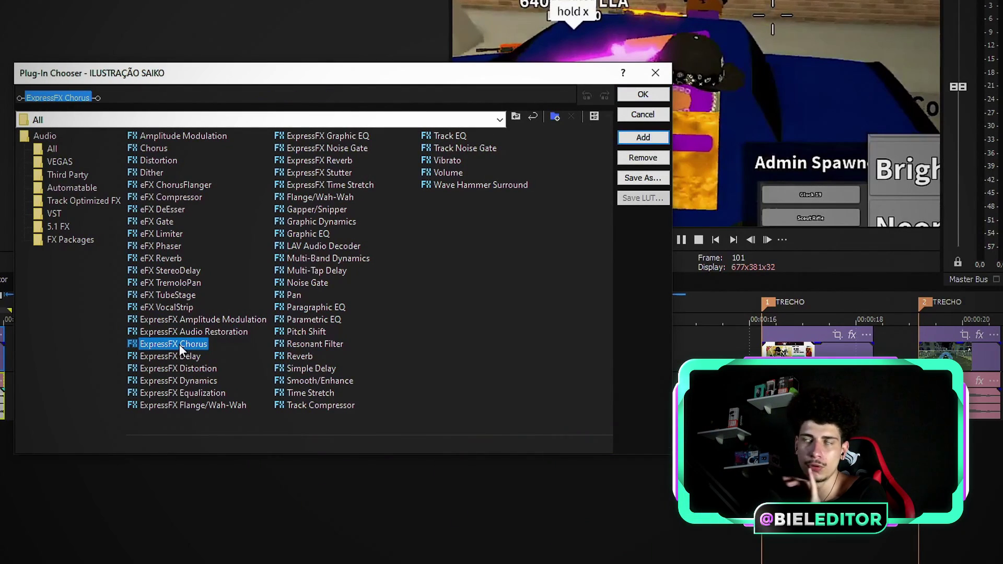
pyautogui.click(642, 95)
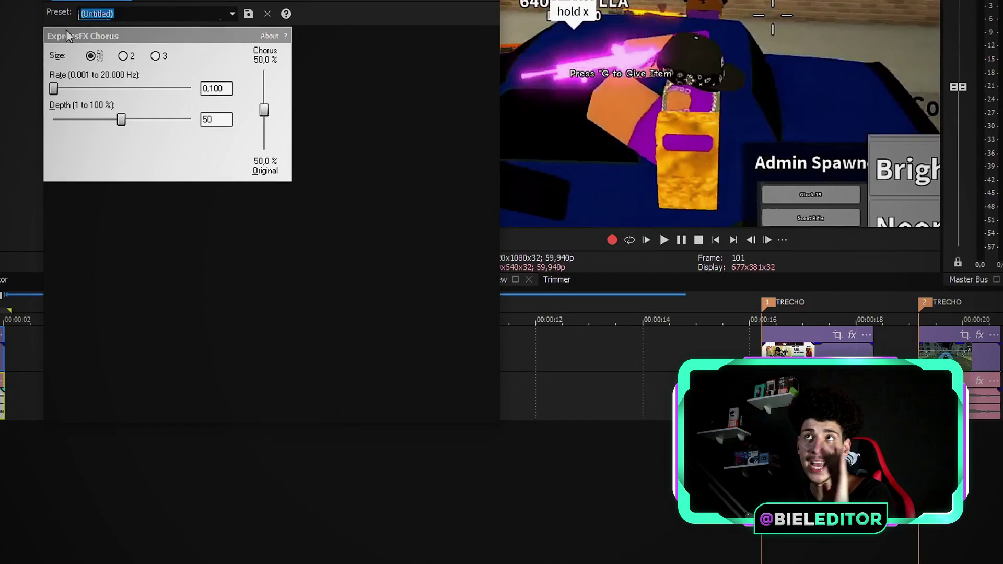
pyautogui.click(232, 14)
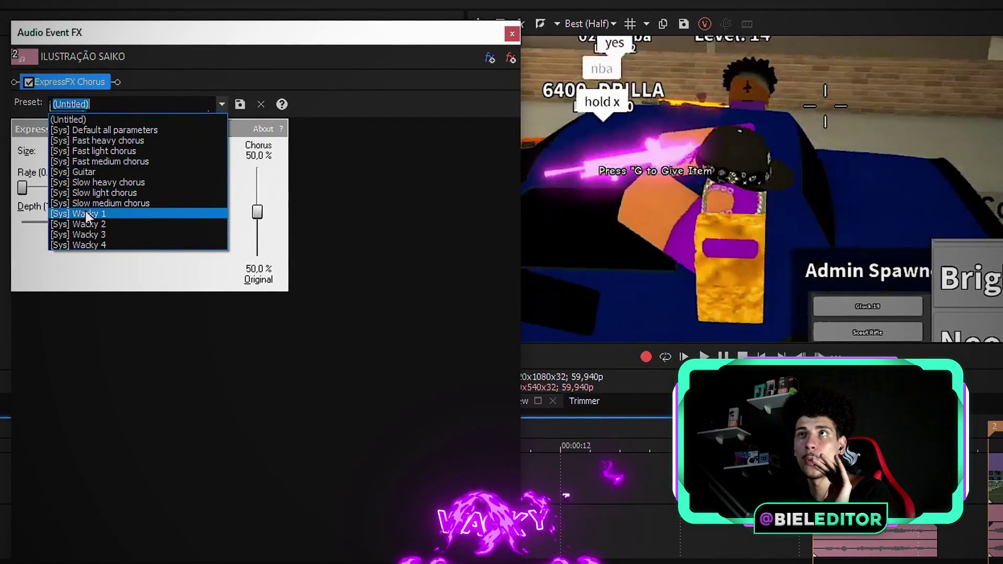
pyautogui.click(86, 211)
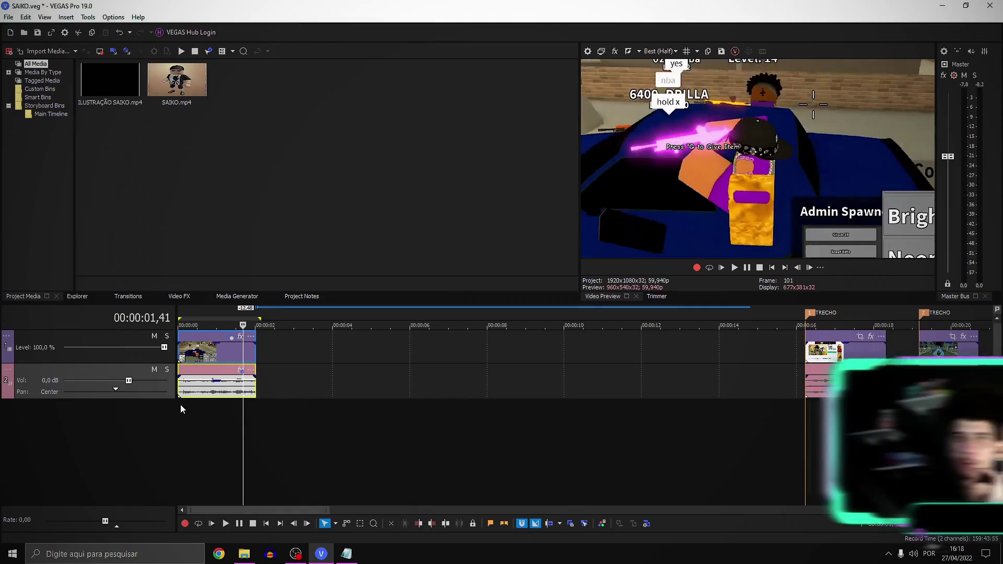
# Search Video FX for 'shake', drop the default S_Shake on the first clip, and enable Motion Blur
pyautogui.press('space')
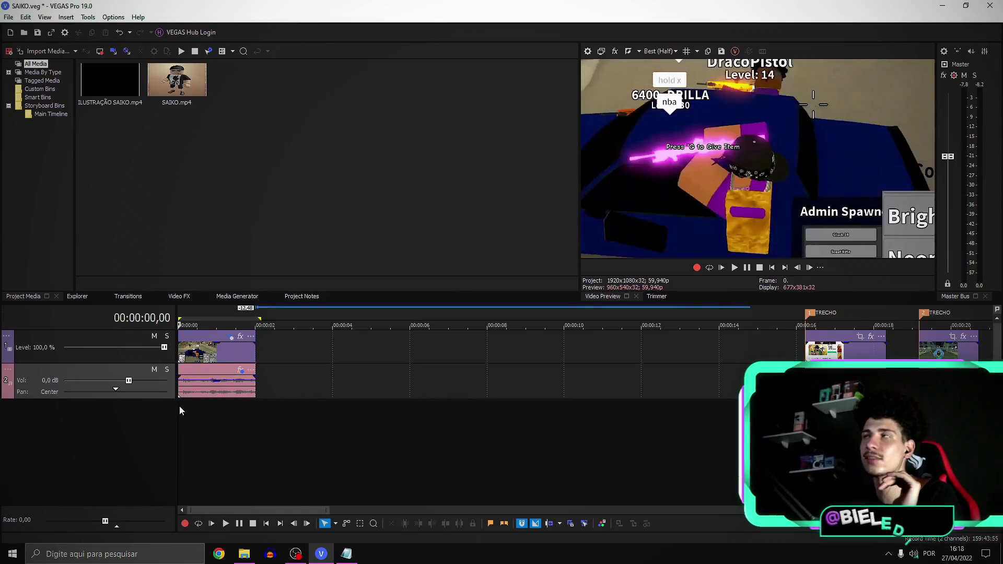
pyautogui.press('space')
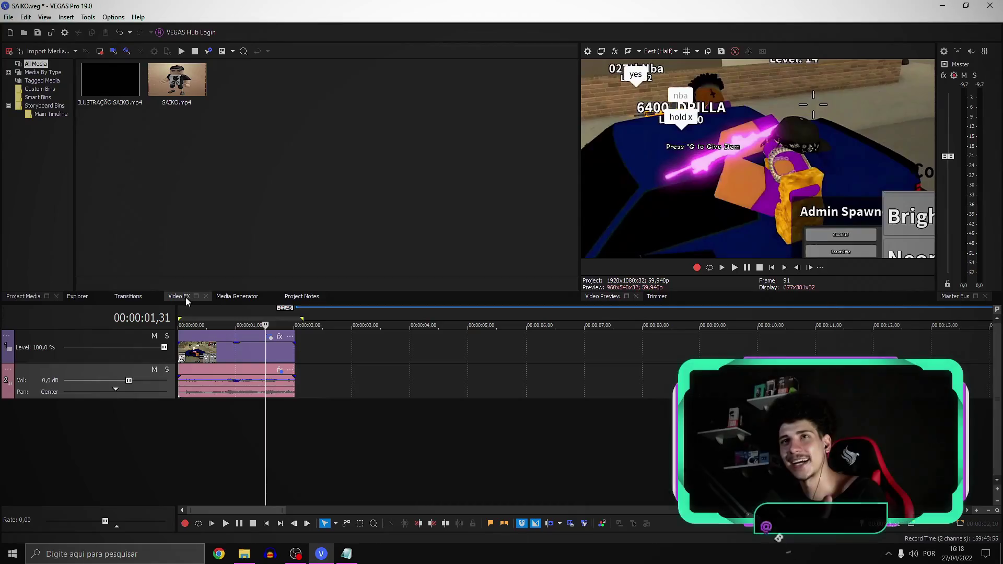
pyautogui.click(186, 298)
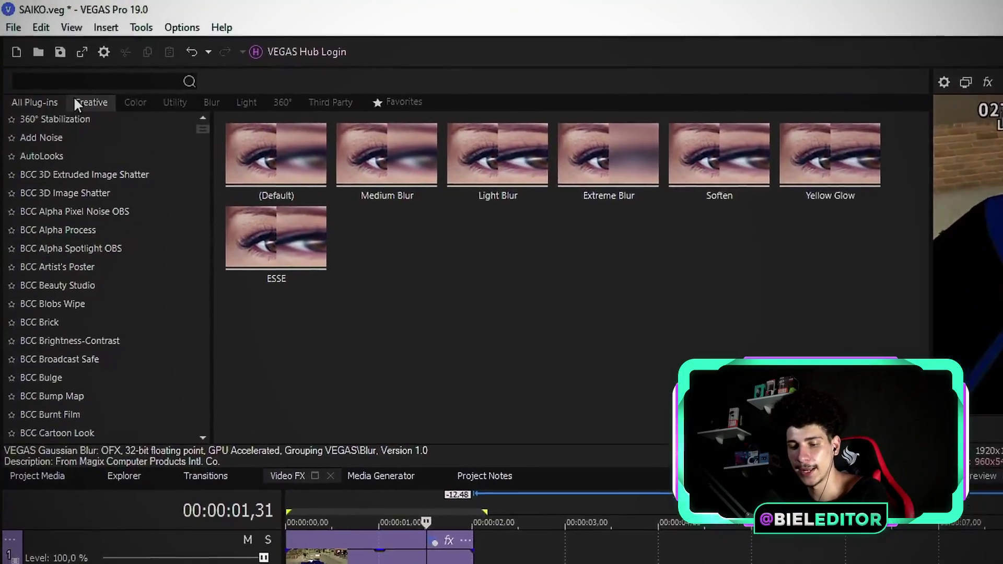
pyautogui.write('shake')
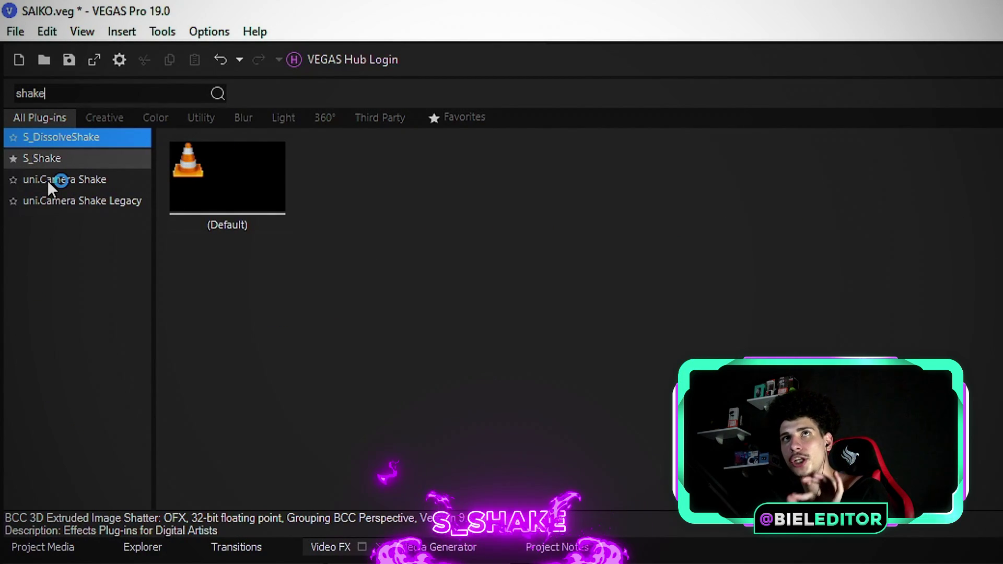
pyautogui.click(47, 159)
pyautogui.click(208, 189)
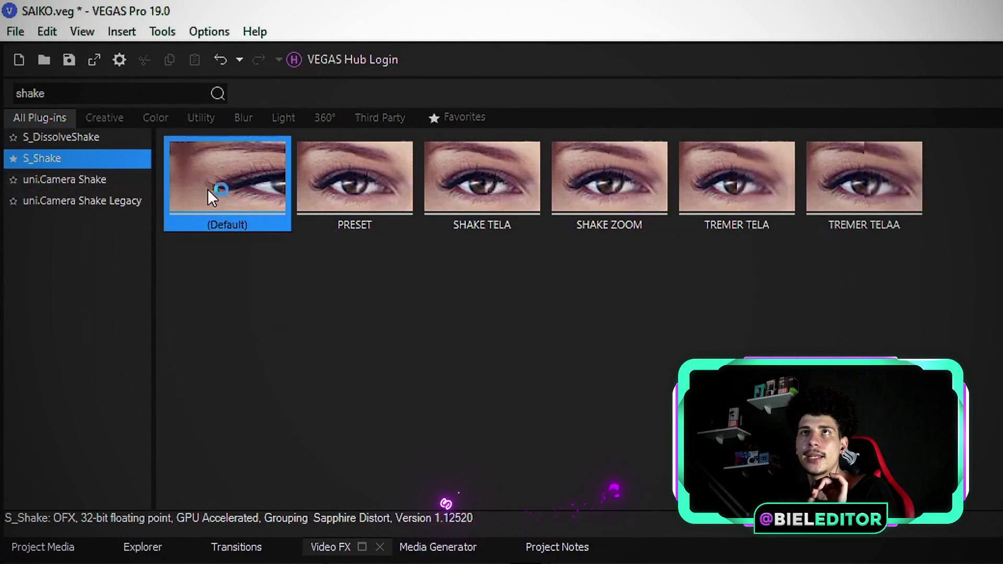
pyautogui.moveTo(219, 192); pyautogui.dragTo(123, 546)
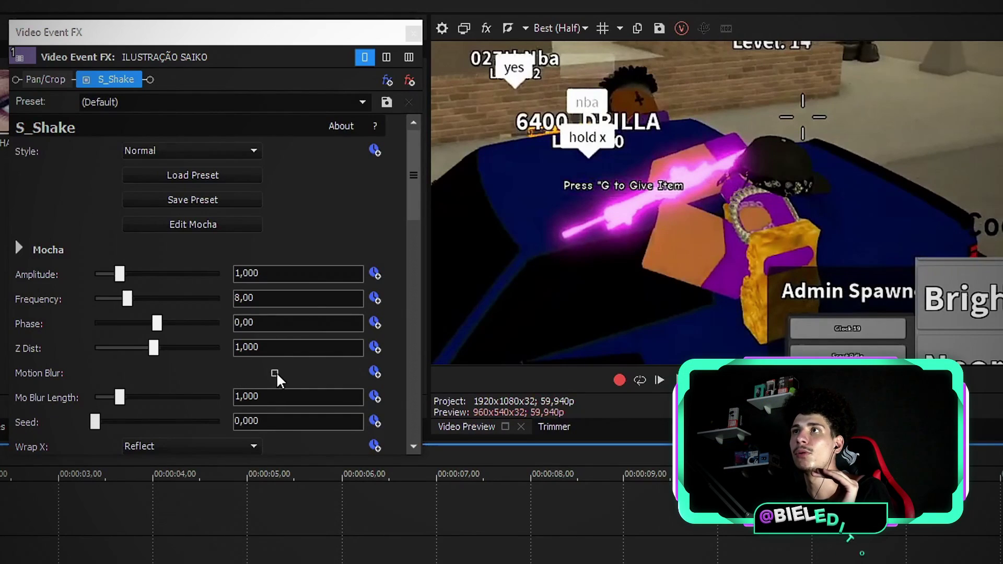
pyautogui.click(275, 373)
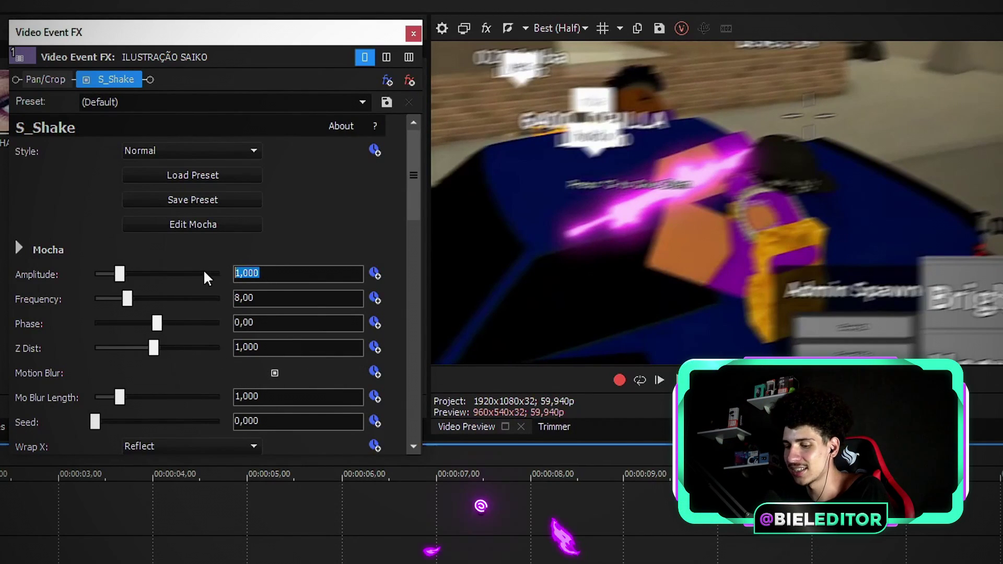
# Set the S_Shake amplitude to 0,25 and the frequency to 15
pyautogui.write('0,25')
pyautogui.press('Return')
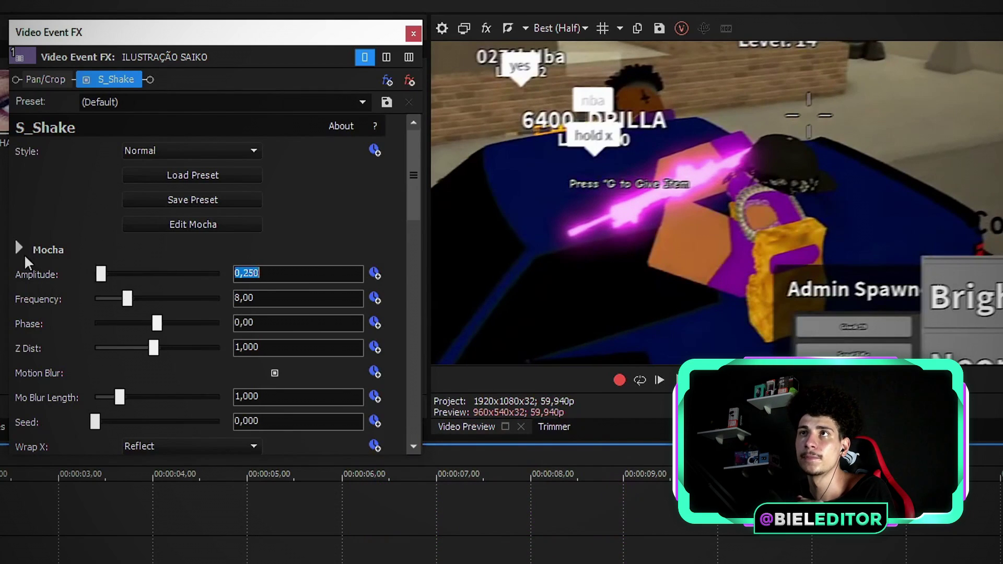
pyautogui.write('15')
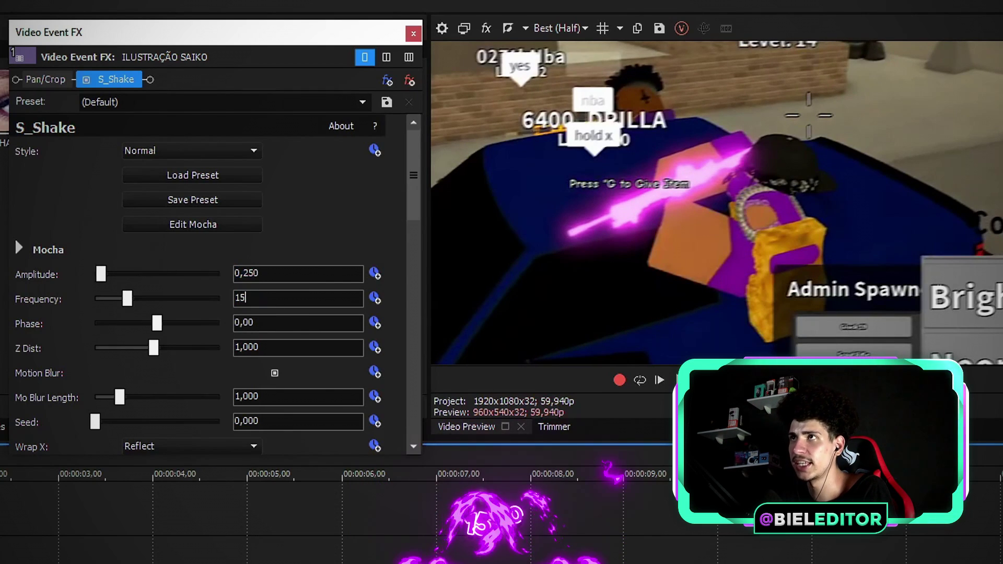
pyautogui.press('Return')
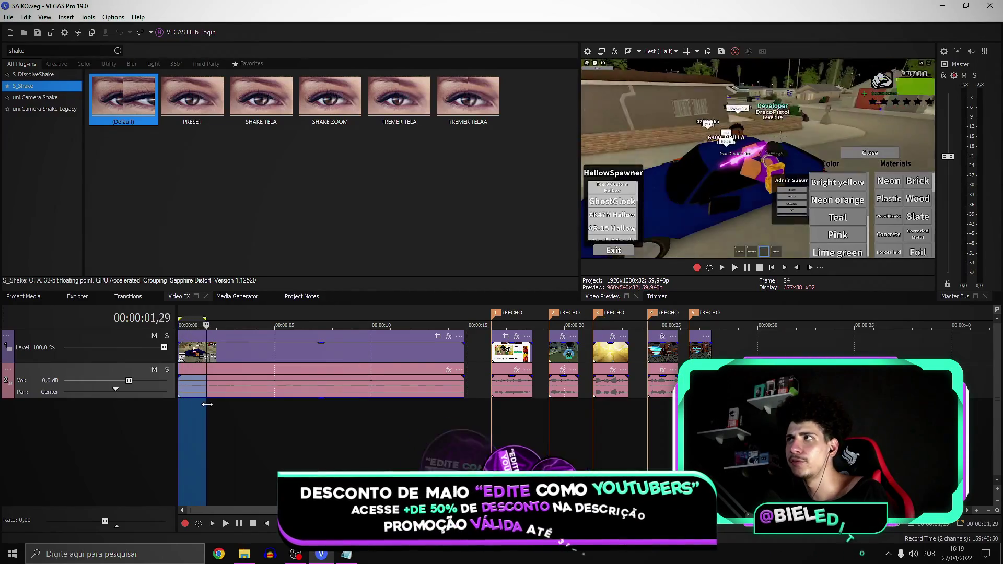
# Split the gameplay clip at 00:00:02,40, 00:00:06,00 and several later cut points
pyautogui.moveTo(207, 405); pyautogui.dragTo(229, 403)
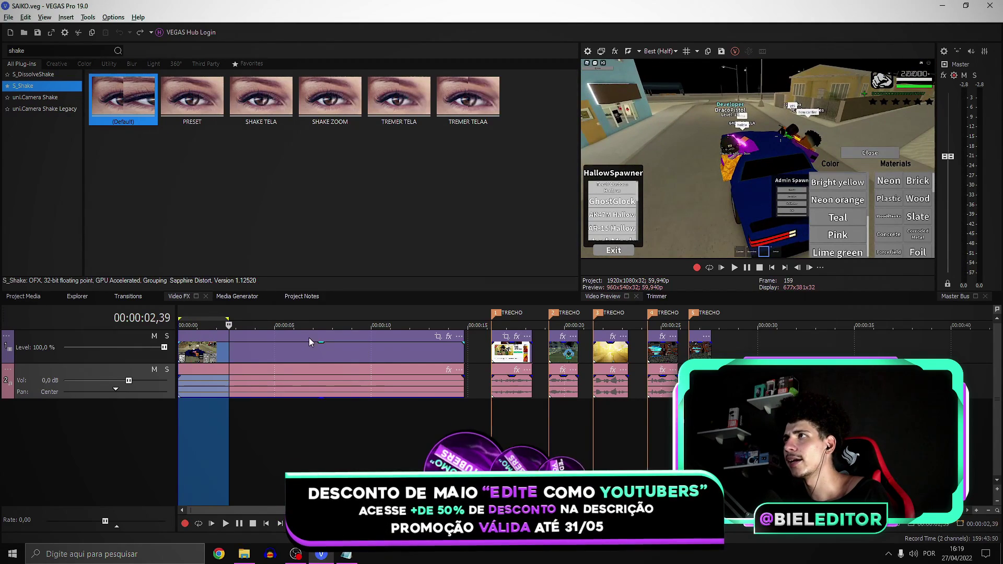
pyautogui.click(230, 410)
pyautogui.press('s')
pyautogui.moveTo(220, 411); pyautogui.dragTo(277, 409)
pyautogui.click(294, 406)
pyautogui.press('s')
pyautogui.click(329, 407)
pyautogui.click(376, 411)
pyautogui.press('s')
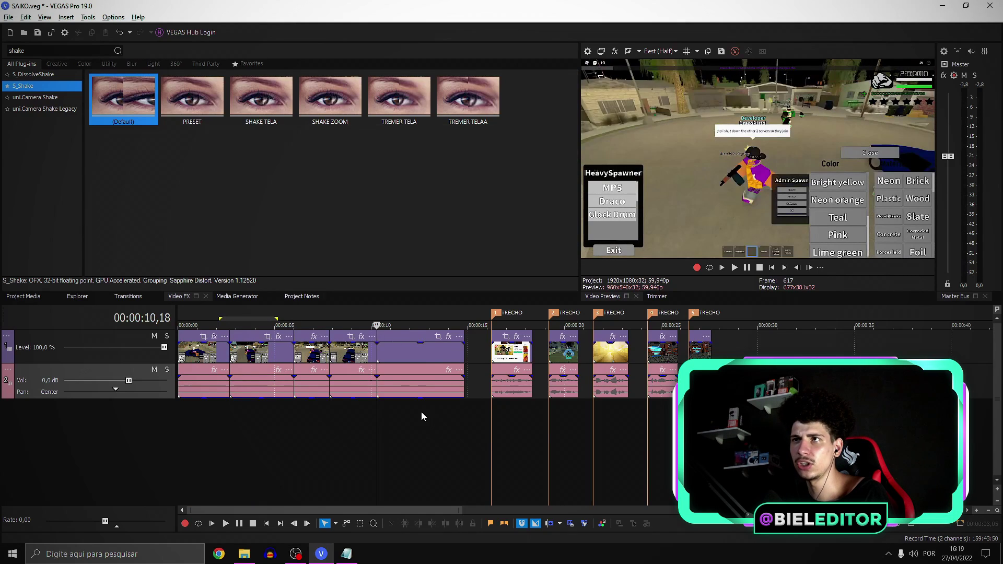
pyautogui.click(422, 412)
pyautogui.press('s')
pyautogui.click(450, 412)
pyautogui.press('s')
# Crop one piece in to 537,5 x 302,4 in Pan/Crop and insert an empty top video track
pyautogui.moveTo(213, 424); pyautogui.dragTo(269, 423)
pyautogui.click(245, 423)
pyautogui.scroll(1, 431, 394)
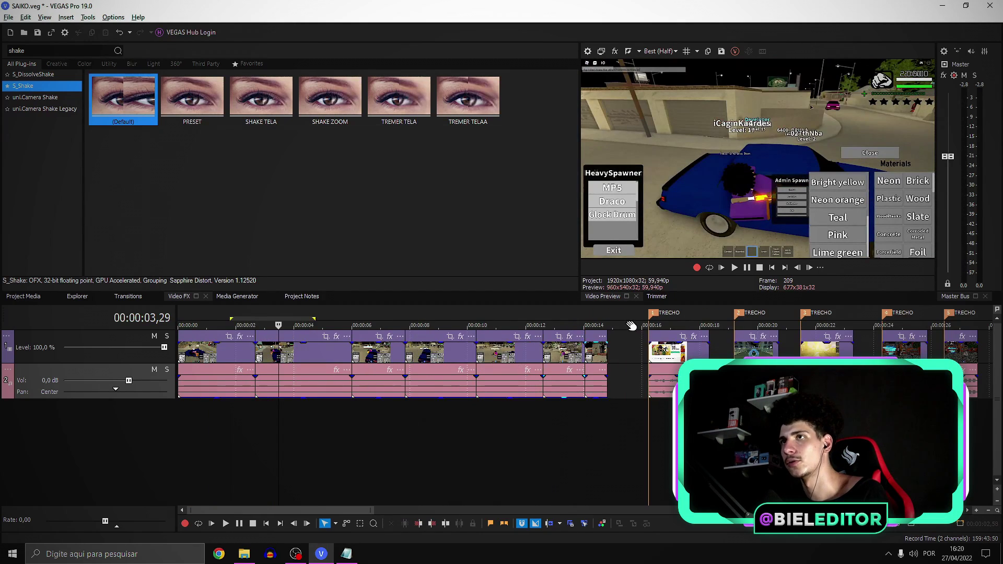
pyautogui.click(326, 336)
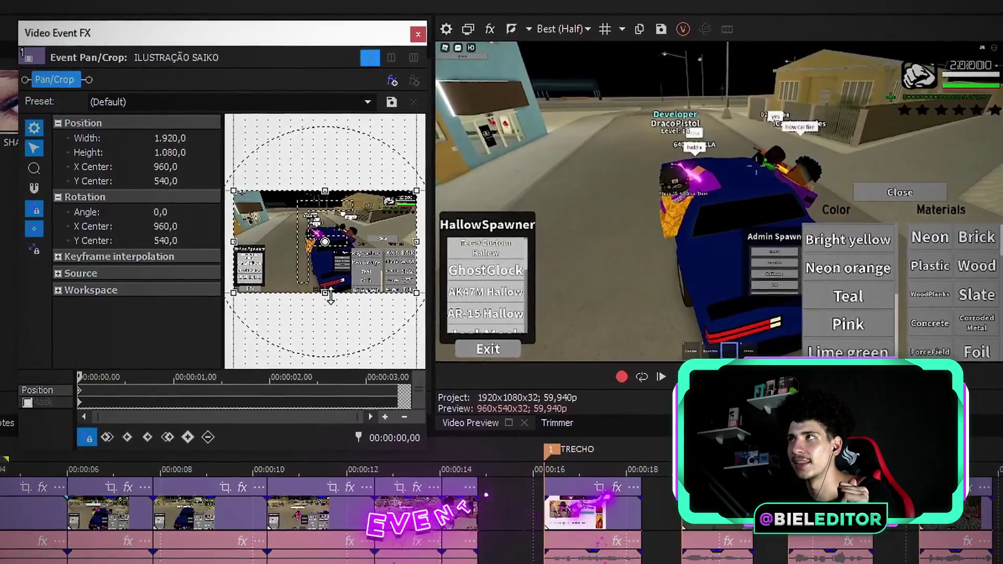
pyautogui.moveTo(329, 297); pyautogui.dragTo(326, 263)
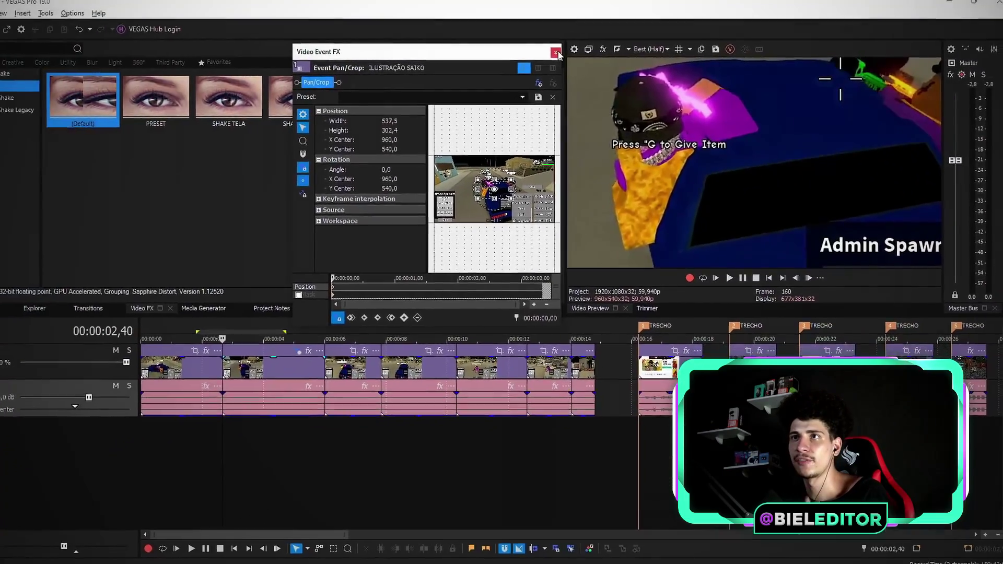
pyautogui.click(556, 53)
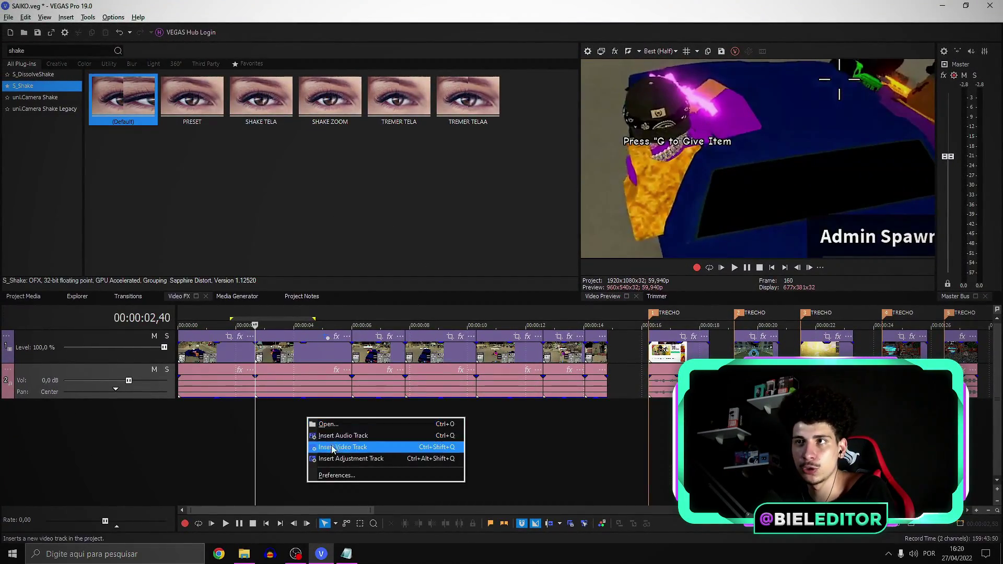
pyautogui.click(335, 452)
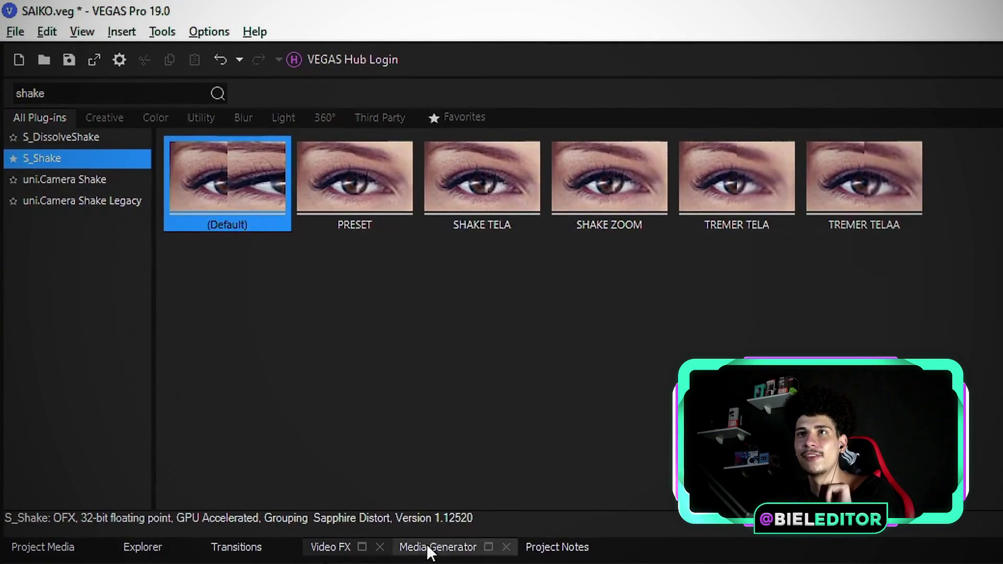
# Drop the 'Texto predefinido' Legacy Text preset onto the empty top track
pyautogui.click(351, 450)
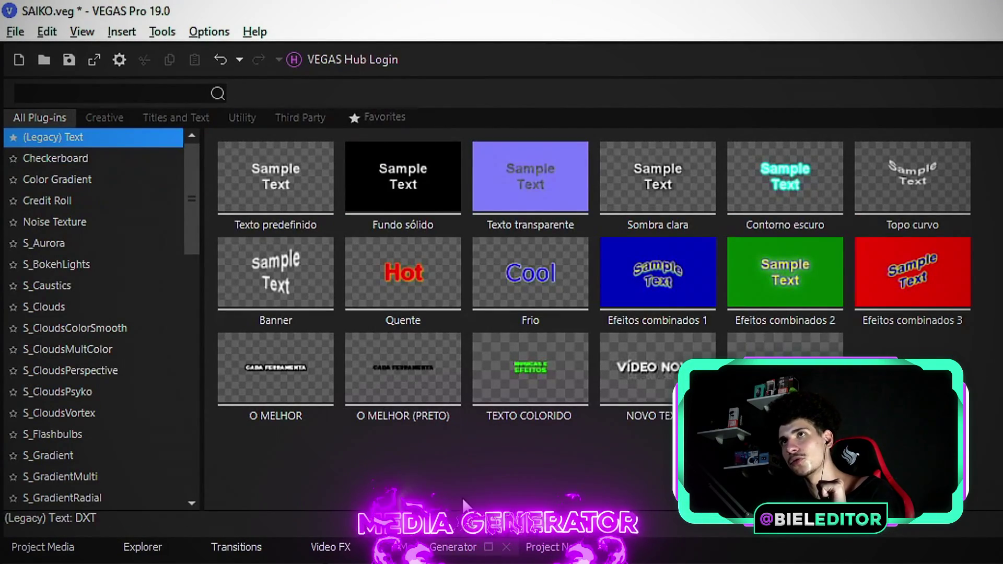
pyautogui.moveTo(269, 189); pyautogui.dragTo(396, 342)
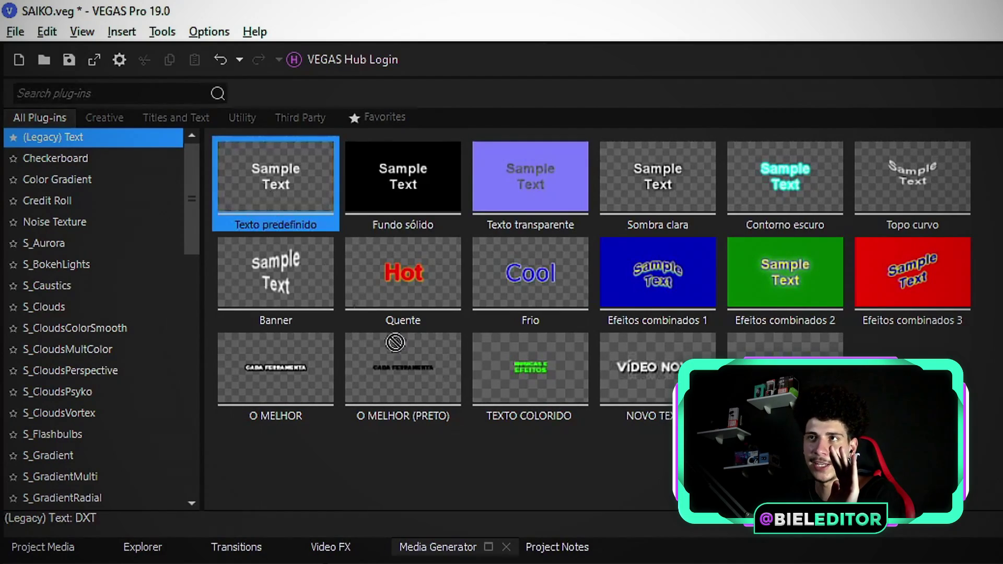
pyautogui.moveTo(471, 562); pyautogui.dragTo(2, 460)
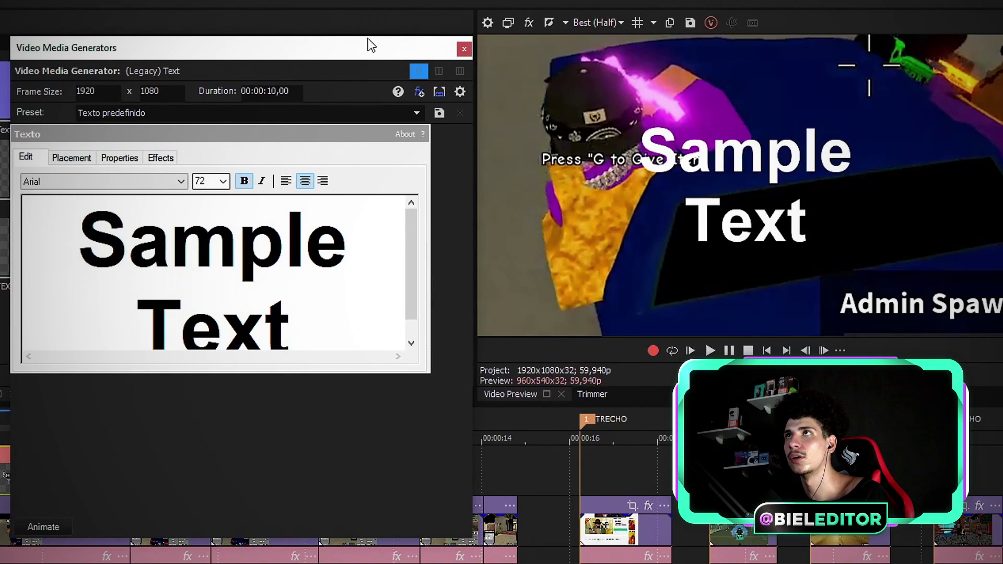
pyautogui.moveTo(358, 36); pyautogui.dragTo(346, 98)
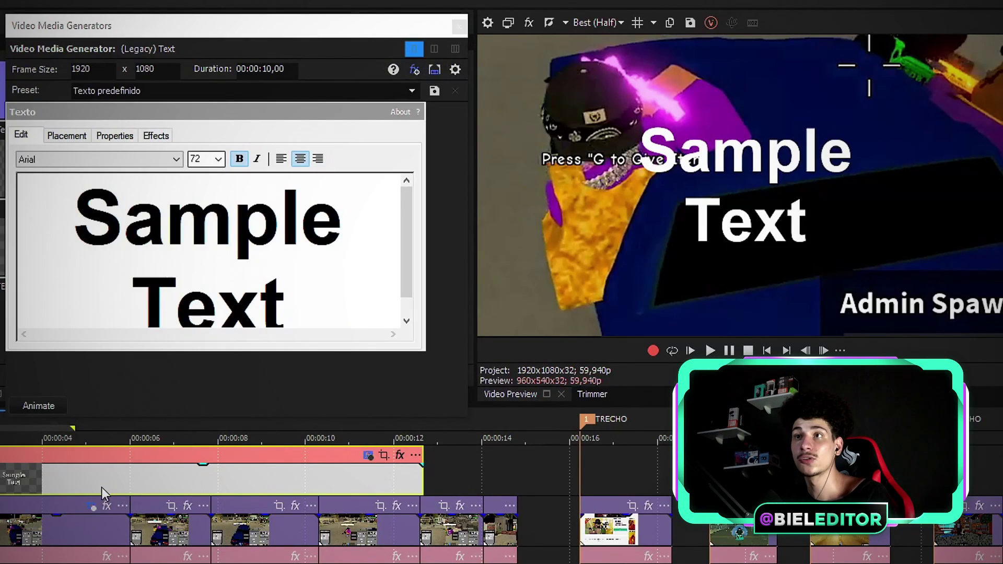
pyautogui.click(102, 492)
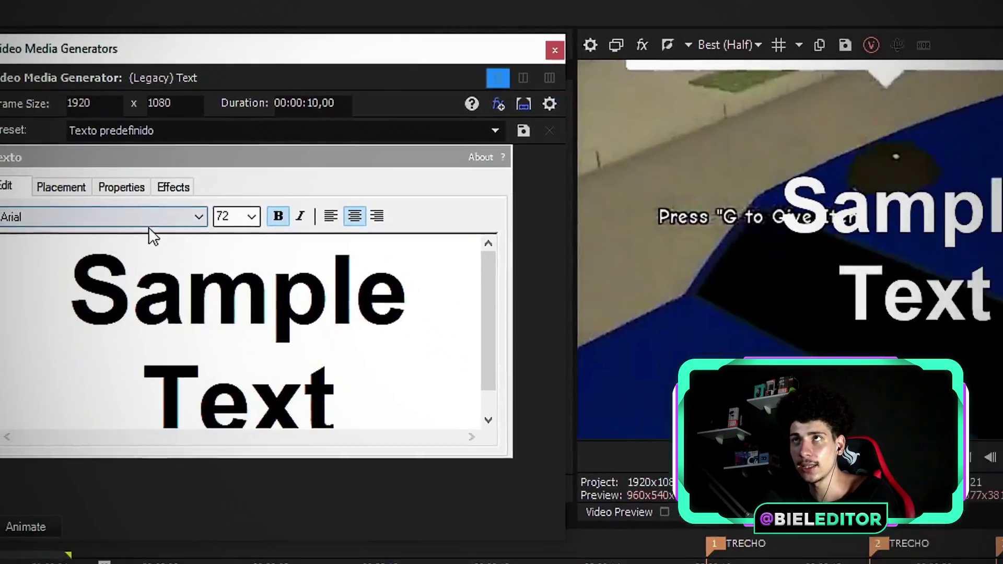
# Set the caption font to Nabana Shadow, type 'Tenebroso', and delete the 'Text' line
pyautogui.click(124, 173)
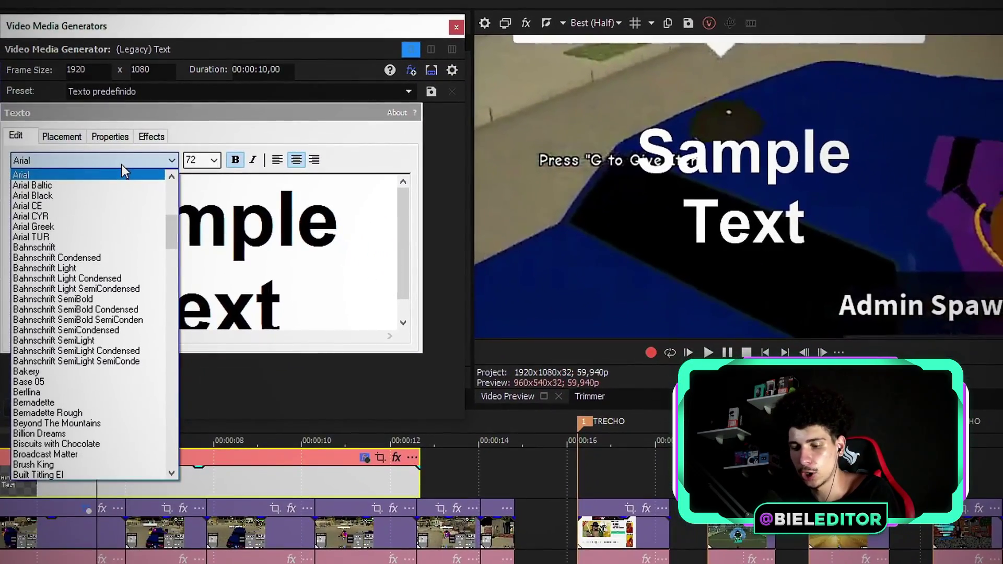
pyautogui.press('n')
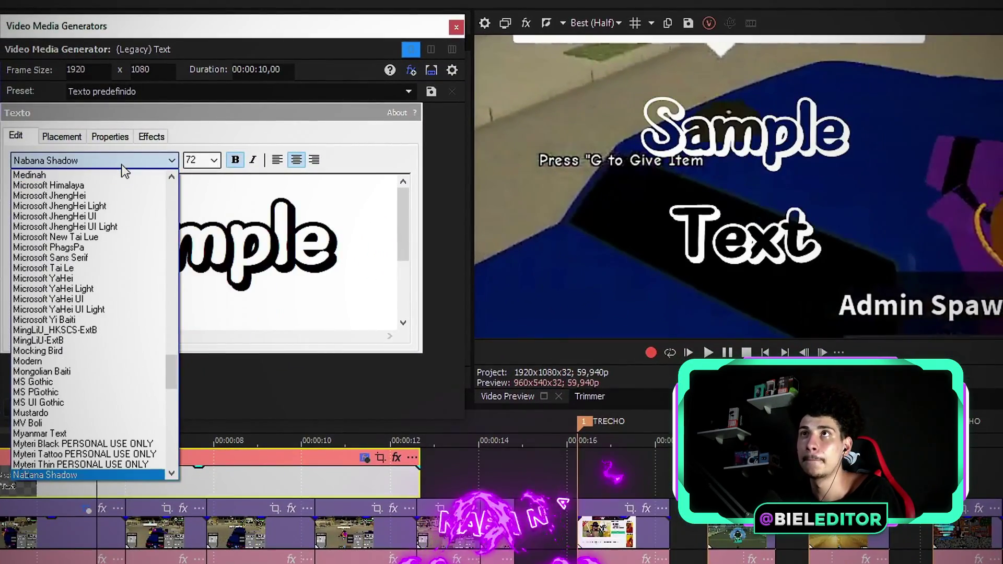
pyautogui.click(40, 476)
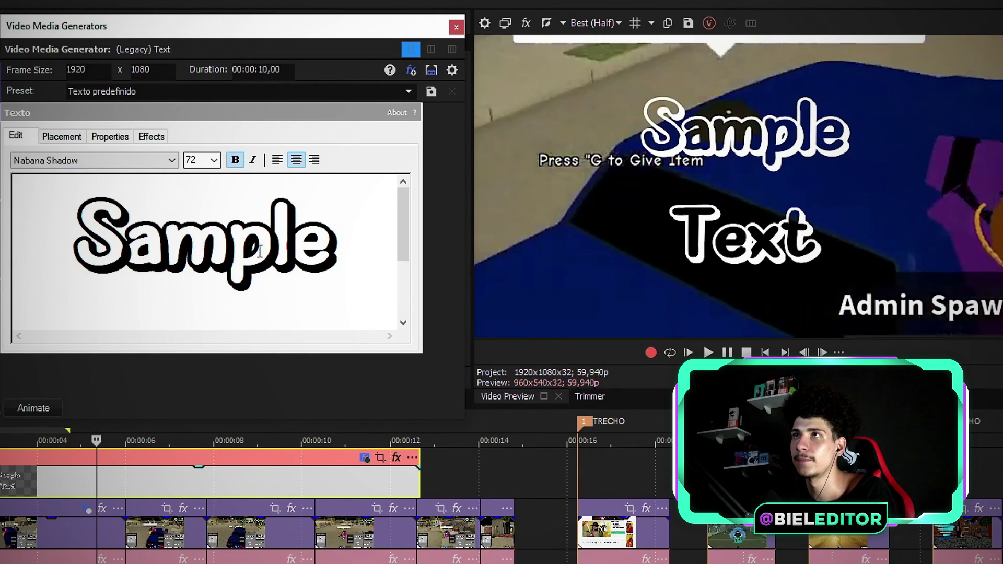
pyautogui.hotkey('ctrl', 'a')
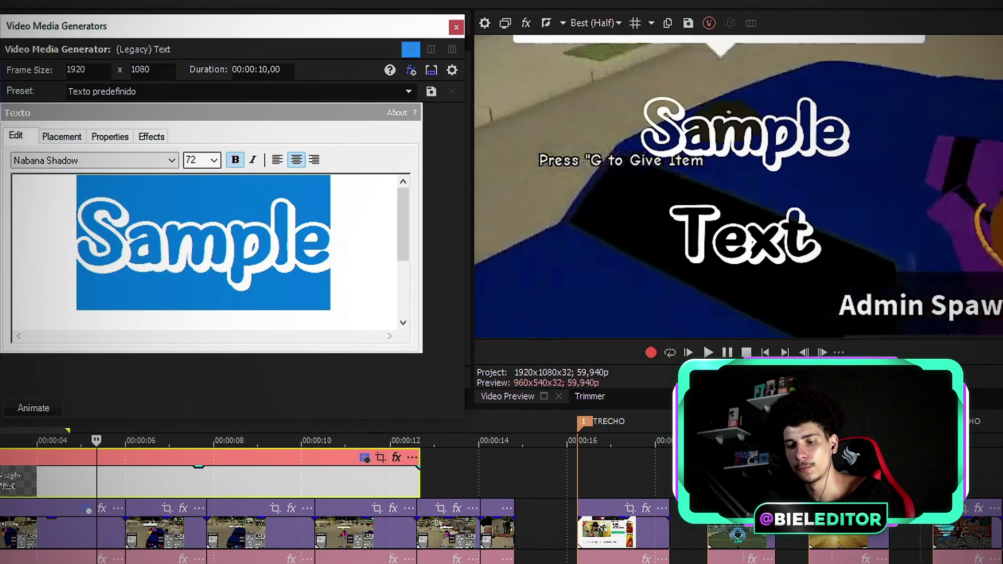
pyautogui.write('Tenebroso')
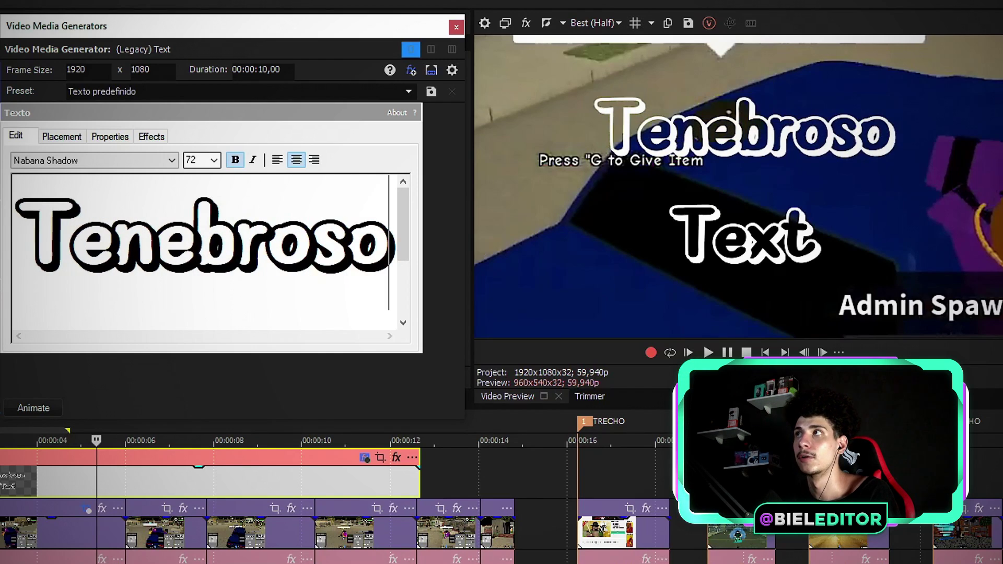
pyautogui.click(32, 330)
pyautogui.press('BackSpace')
pyautogui.press('BackSpace')
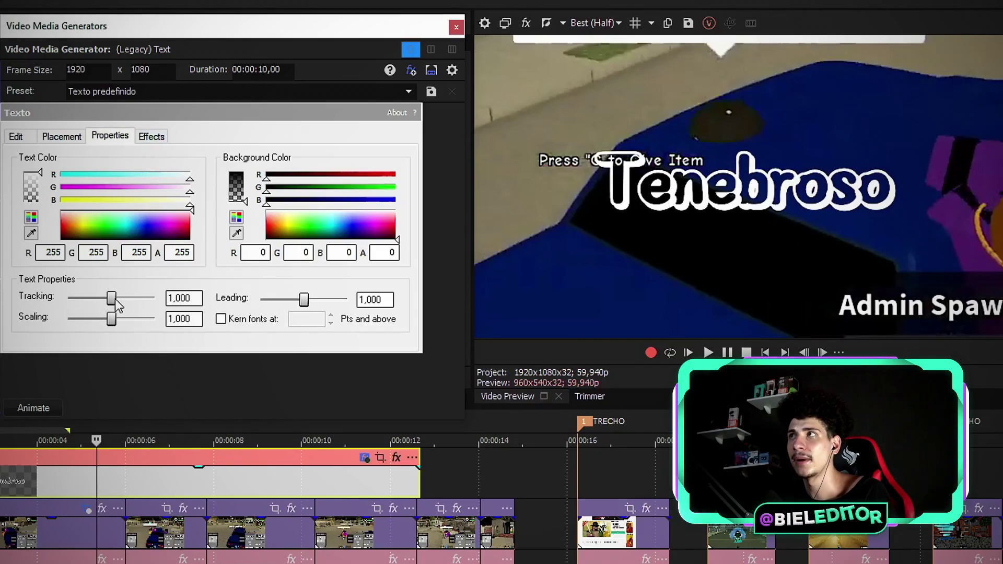
# Widen Tenebroso's tracking to 1,259, pull the drop shadow closer, and add a black outline
pyautogui.moveTo(116, 302); pyautogui.dragTo(127, 301)
pyautogui.click(154, 137)
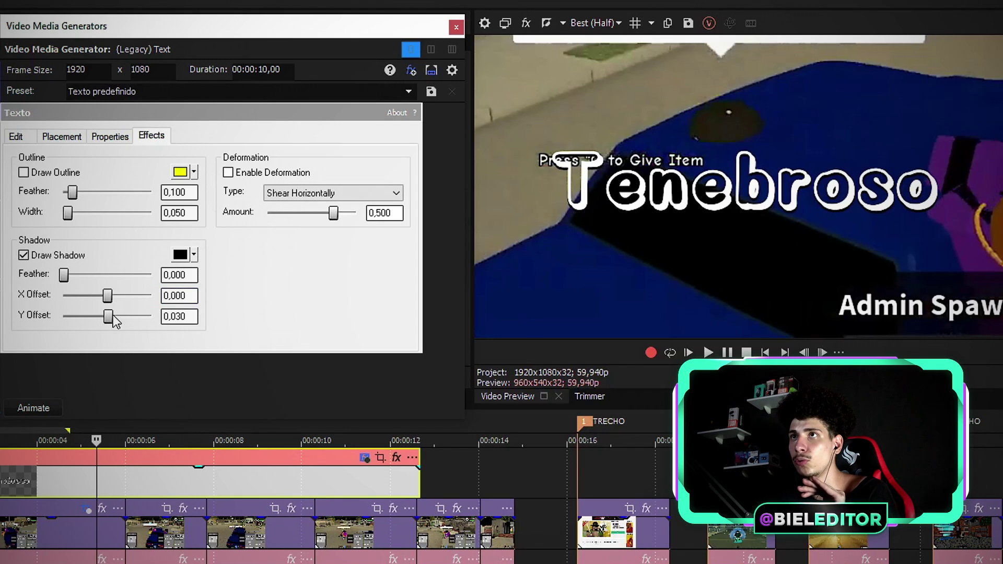
pyautogui.moveTo(115, 316); pyautogui.dragTo(111, 315)
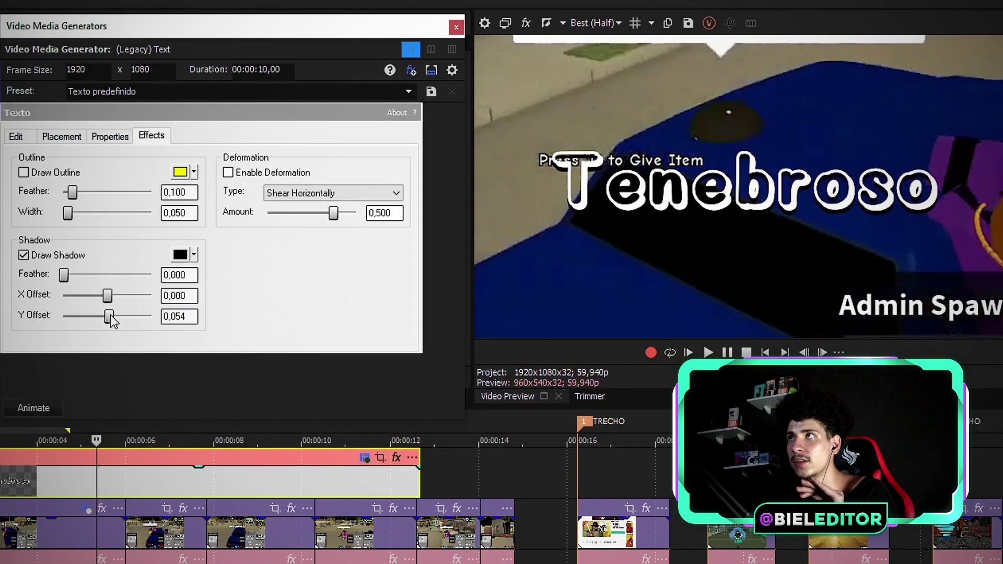
pyautogui.click(23, 173)
pyautogui.click(181, 173)
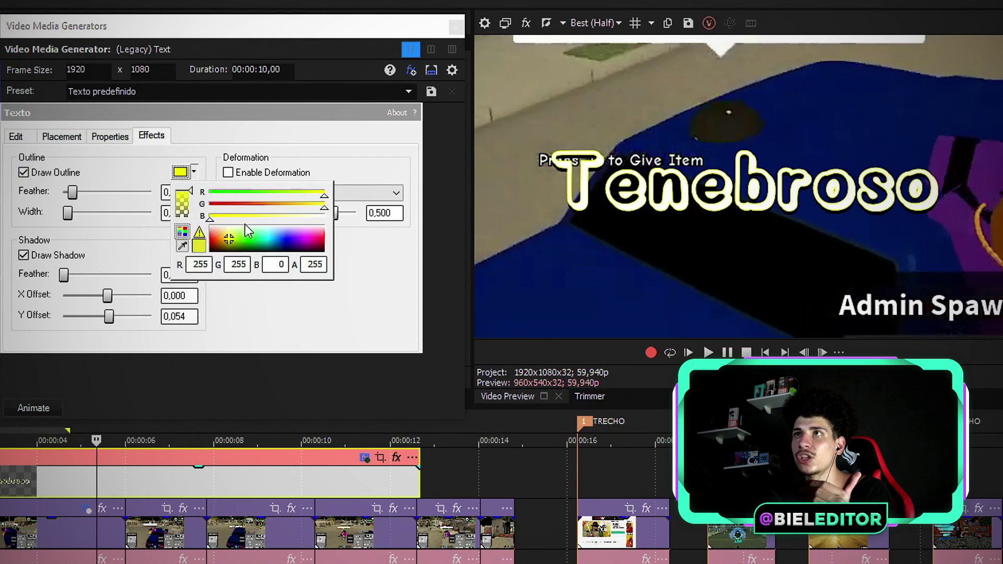
pyautogui.click(249, 313)
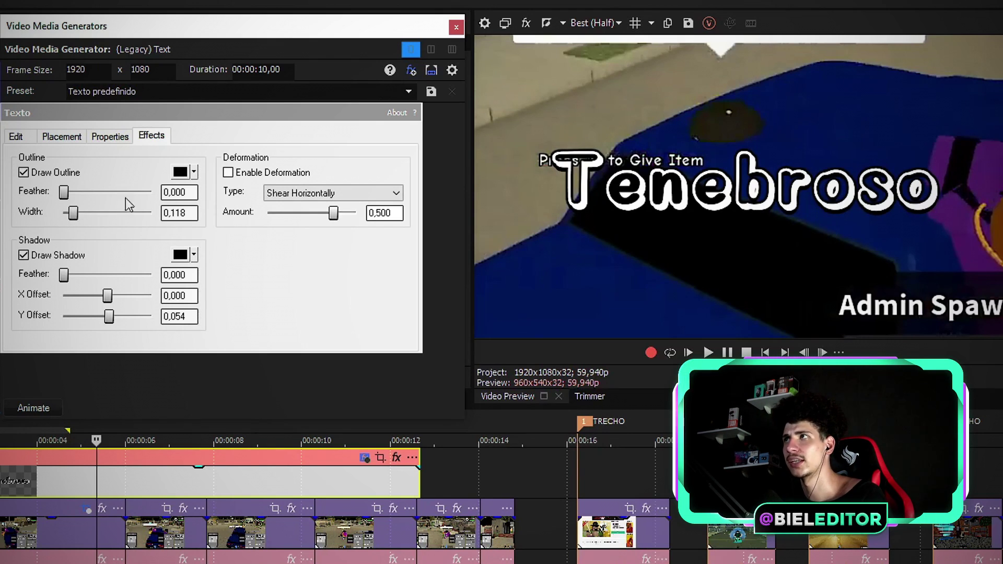
pyautogui.click(456, 28)
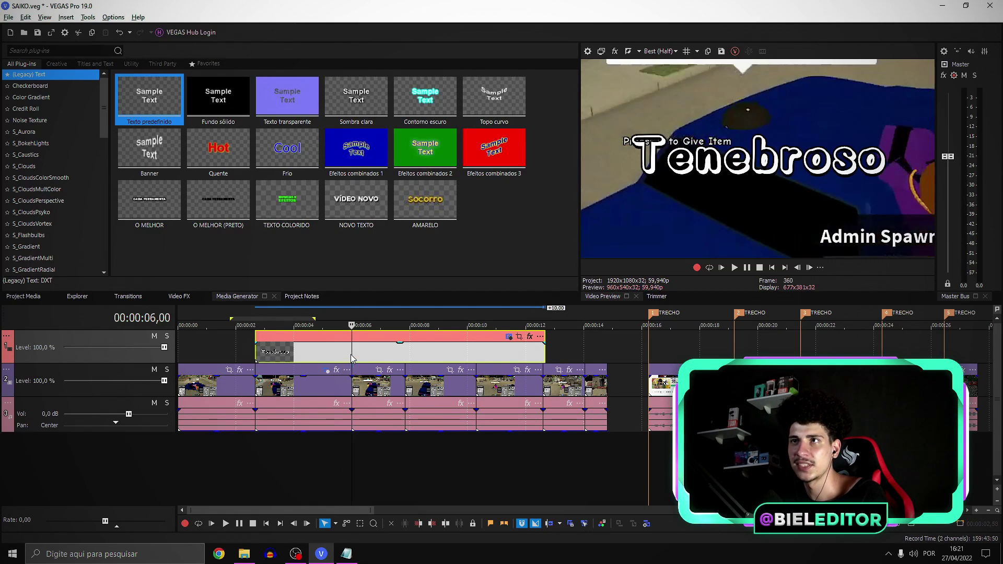
# Trim the caption's end to 00:00:06,00
pyautogui.click(351, 358)
pyautogui.hotkey('alt', ']')
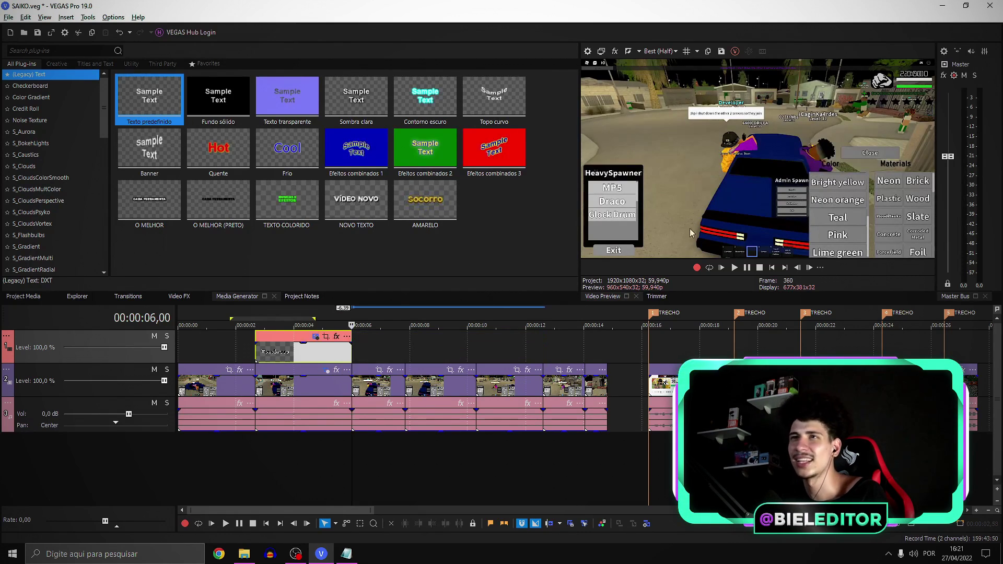
pyautogui.click(309, 353)
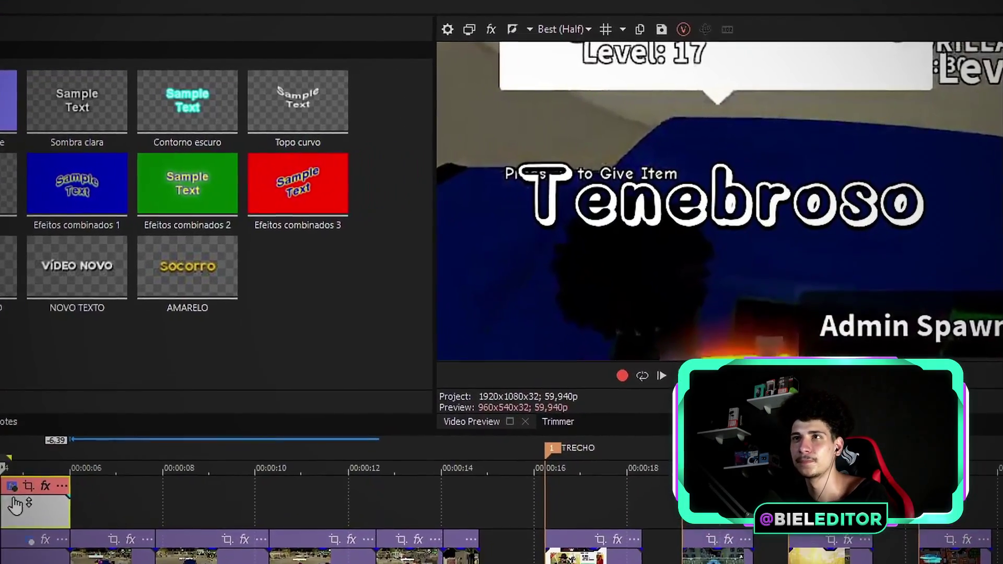
# In Pan/Crop, enlarge the caption's starting crop frame and set the zoom keyframe to Fast
pyautogui.click(76, 462)
pyautogui.click(98, 442)
pyautogui.moveTo(319, 295); pyautogui.dragTo(347, 352)
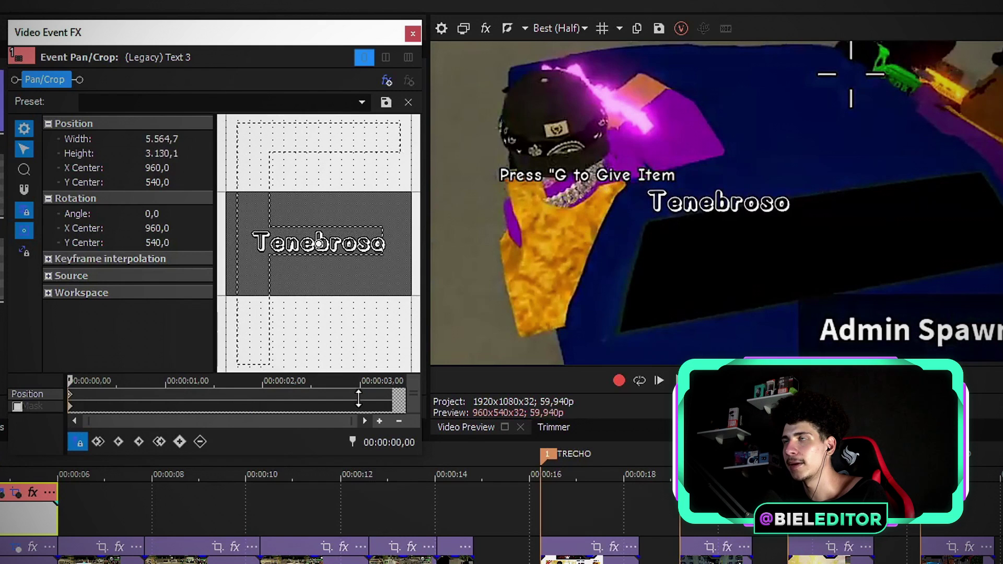
pyautogui.moveTo(72, 381); pyautogui.dragTo(372, 380)
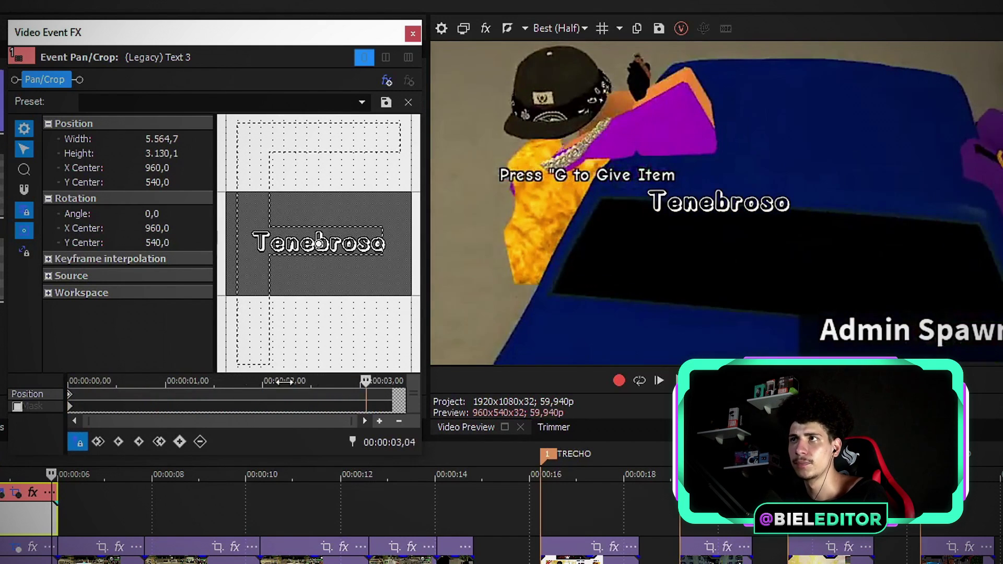
pyautogui.click(212, 381)
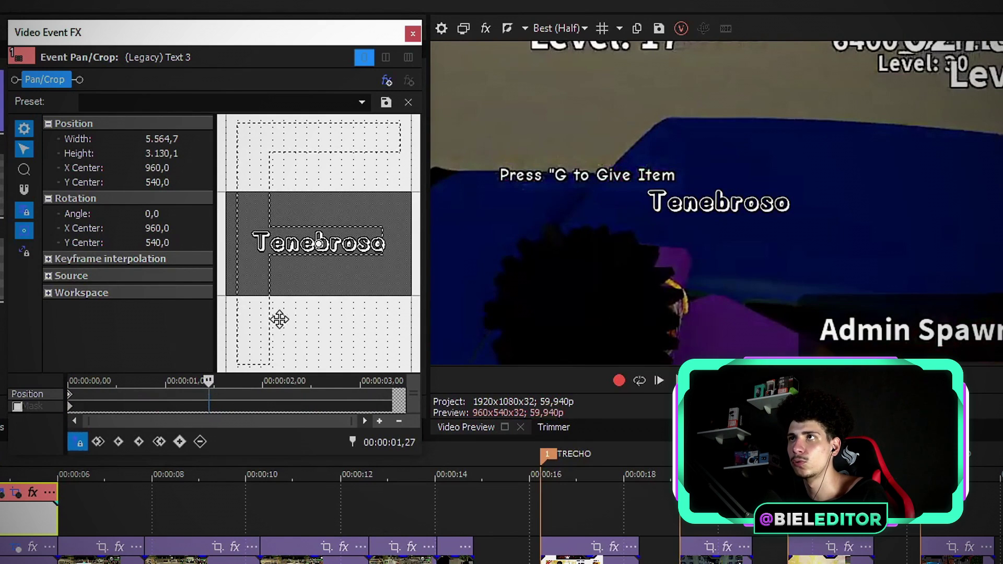
pyautogui.scroll(-3, 279, 320)
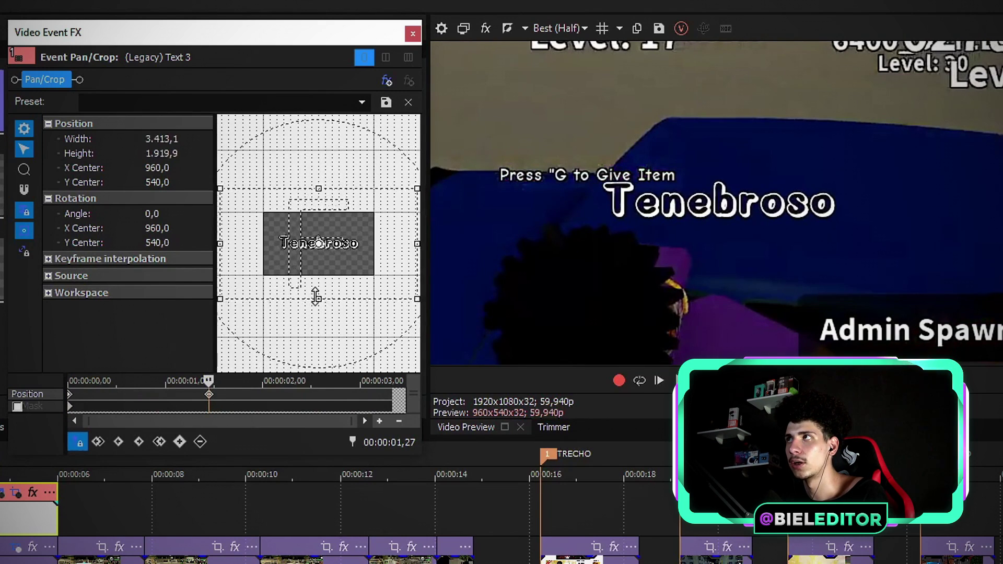
pyautogui.moveTo(203, 394); pyautogui.dragTo(40, 407)
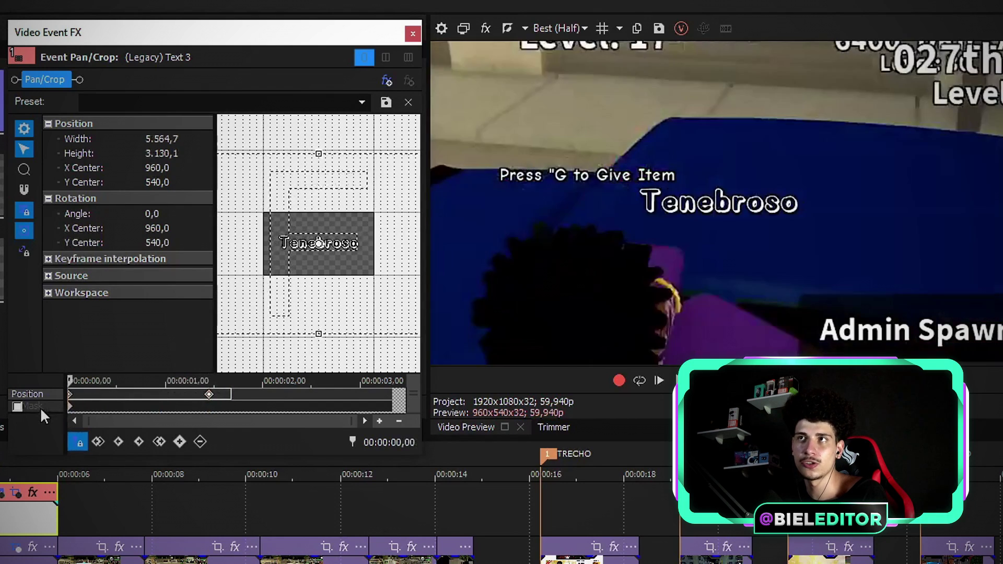
pyautogui.rightClick(209, 395)
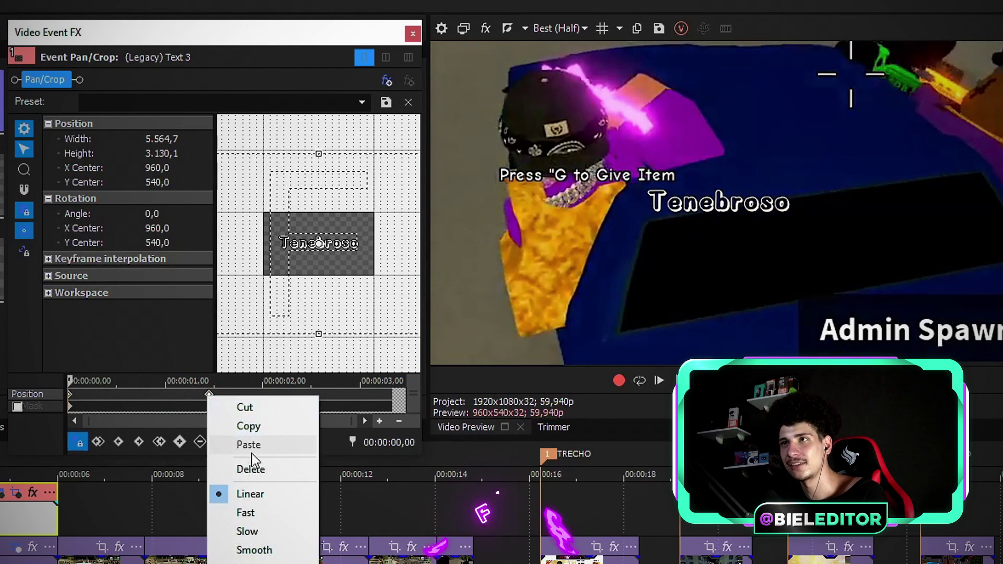
pyautogui.click(247, 512)
pyautogui.click(413, 34)
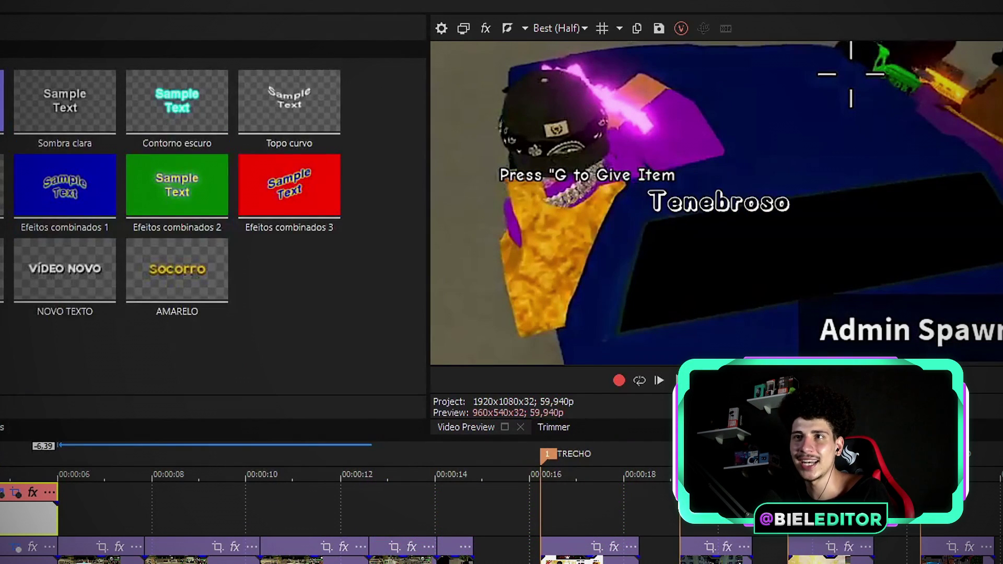
# Play back the caption zoom, then bring up the Video FX shake presets
pyautogui.press('space')
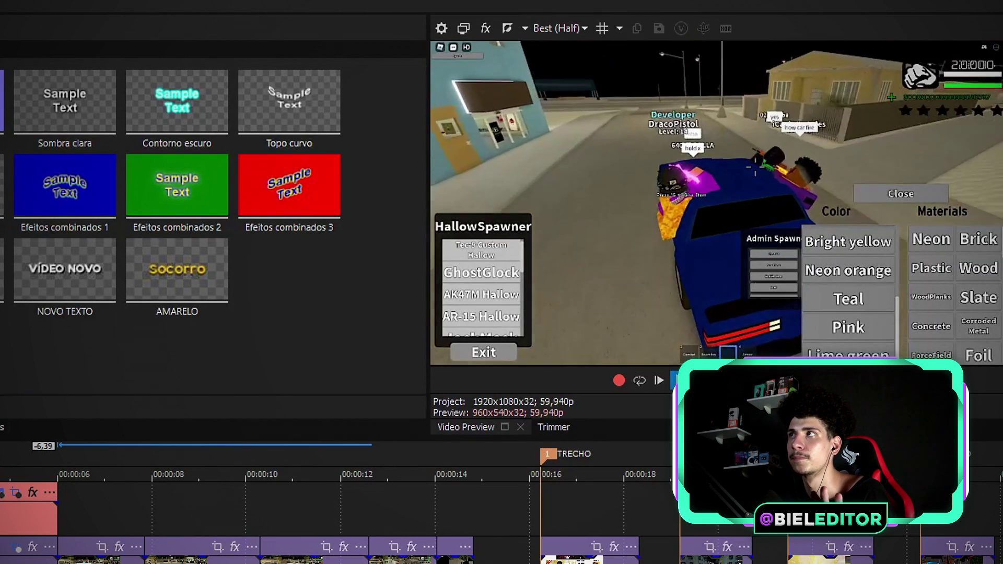
pyautogui.press('space')
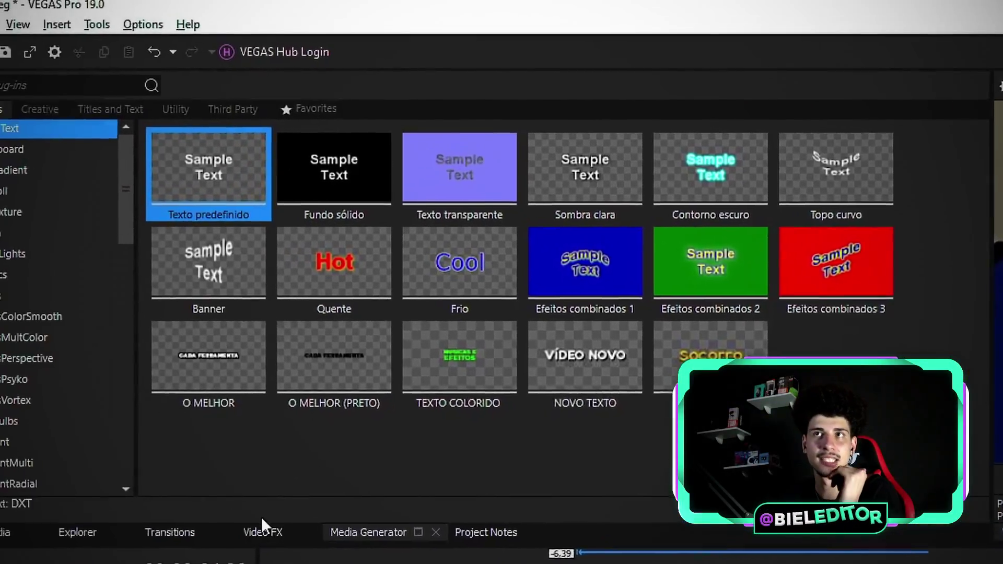
pyautogui.click(263, 531)
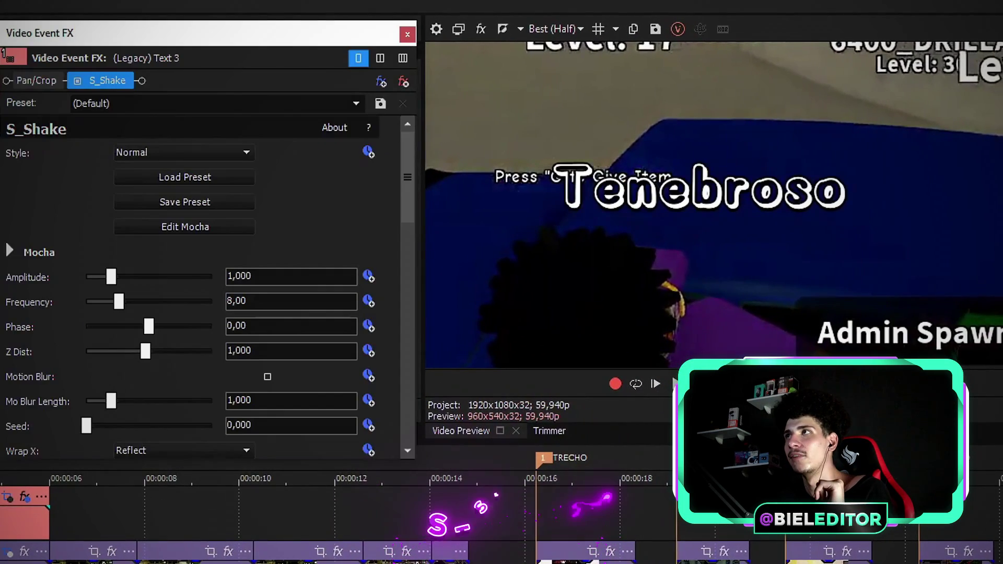
# Enable Motion Blur on the caption's S_Shake and set frequency to 12
pyautogui.click(267, 376)
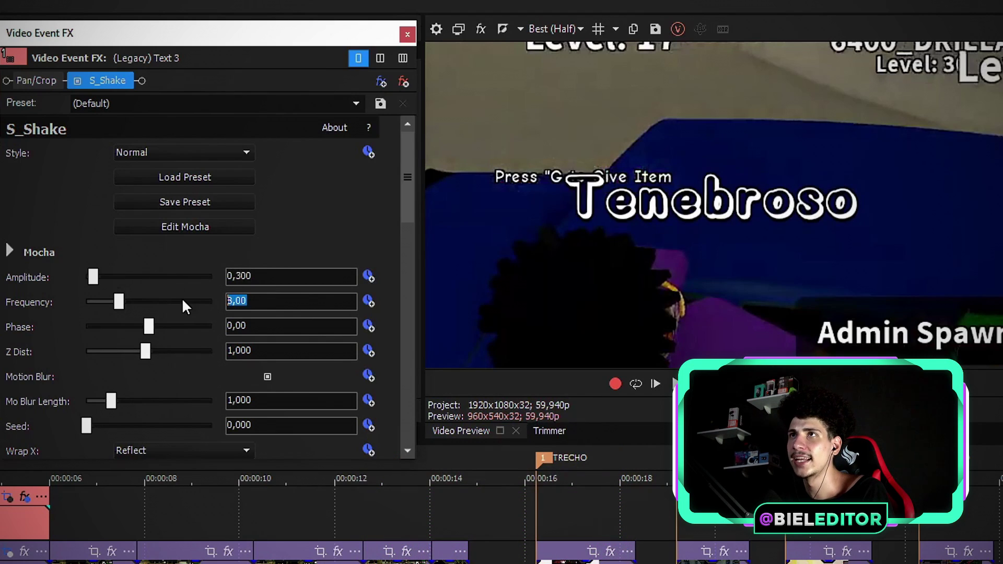
pyautogui.write('12')
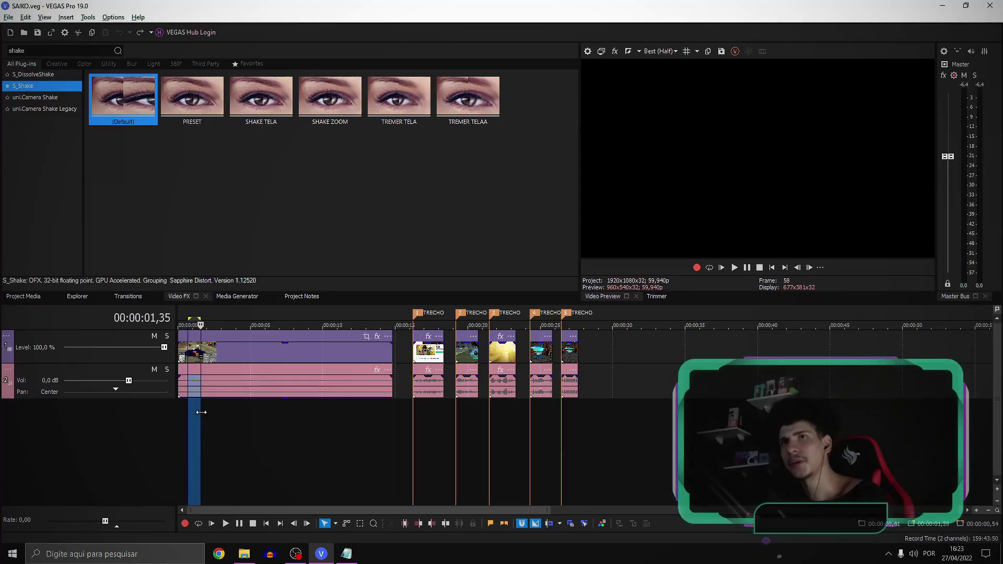
# Delete the opening stretch of the timeline up to about 10 seconds
pyautogui.moveTo(217, 407); pyautogui.dragTo(317, 400)
pyautogui.press('Delete')
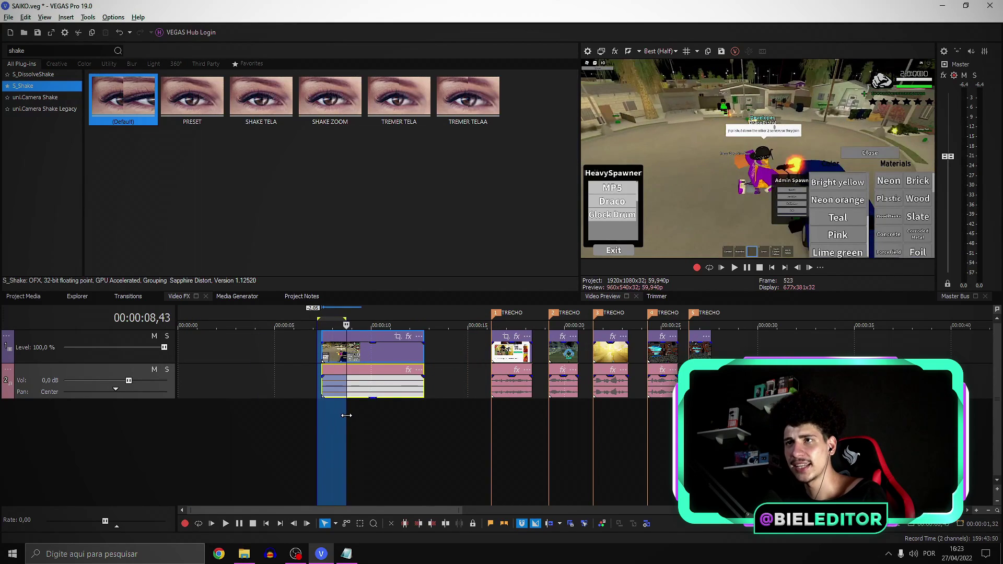
pyautogui.press('s')
pyautogui.press('Delete')
pyautogui.click(336, 425)
# Split the gameplay clip and its audio at 00:00:07,33, just after its new start
pyautogui.scroll(7, 366, 430)
pyautogui.moveTo(378, 433); pyautogui.dragTo(409, 434)
pyautogui.click(425, 433)
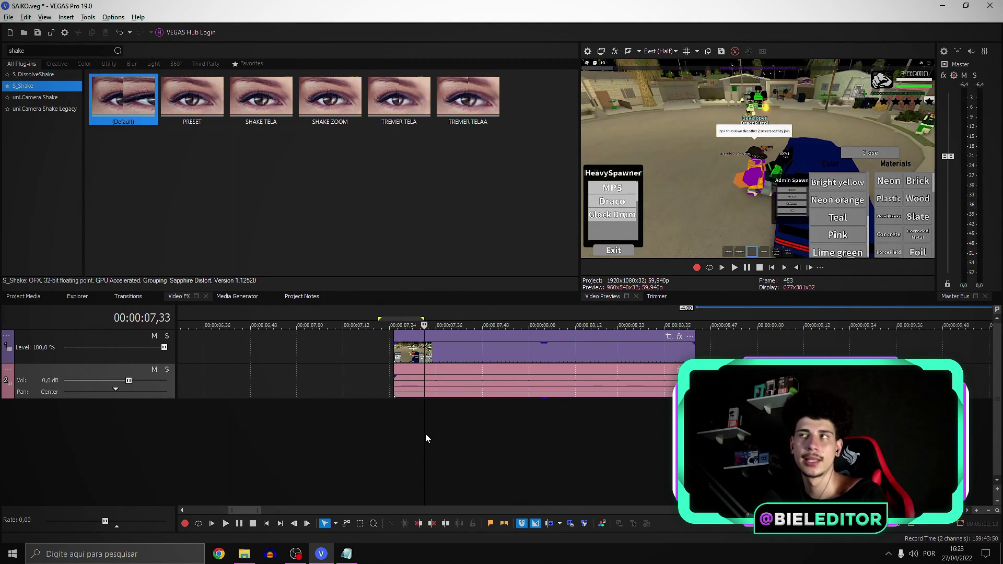
pyautogui.press('s')
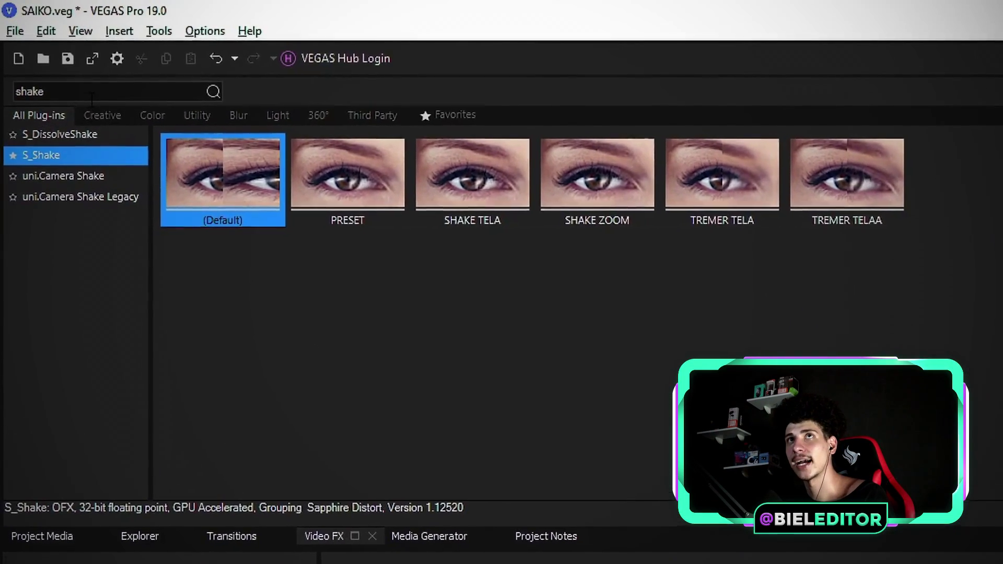
pyautogui.click(68, 70)
# Apply Picture In Picture to the short piece in Free Form, Scale X 3,467, Scale Y 1,963
pyautogui.press('BackSpace')
pyautogui.press('BackSpace')
pyautogui.press('BackSpace')
pyautogui.press('BackSpace')
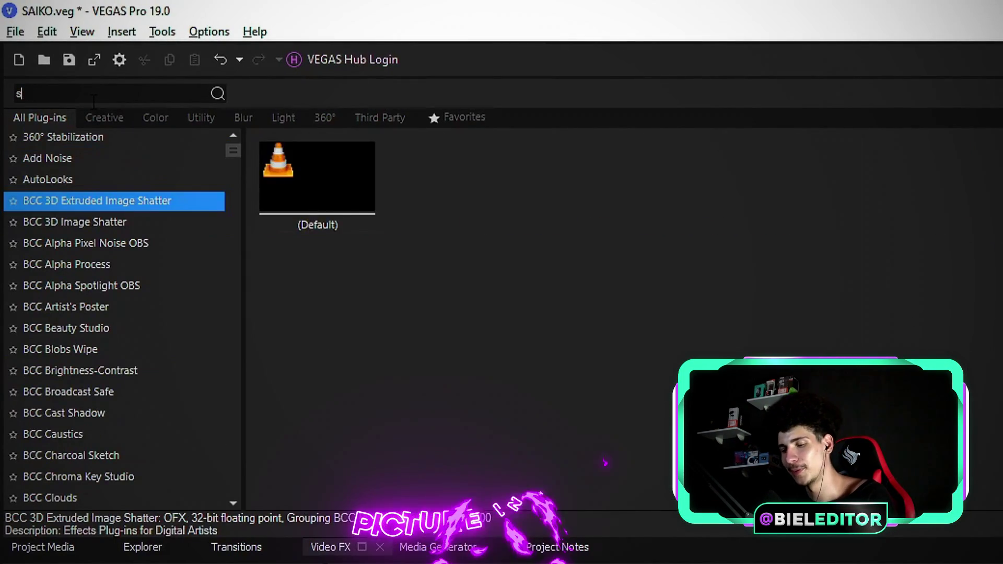
pyautogui.write('pic')
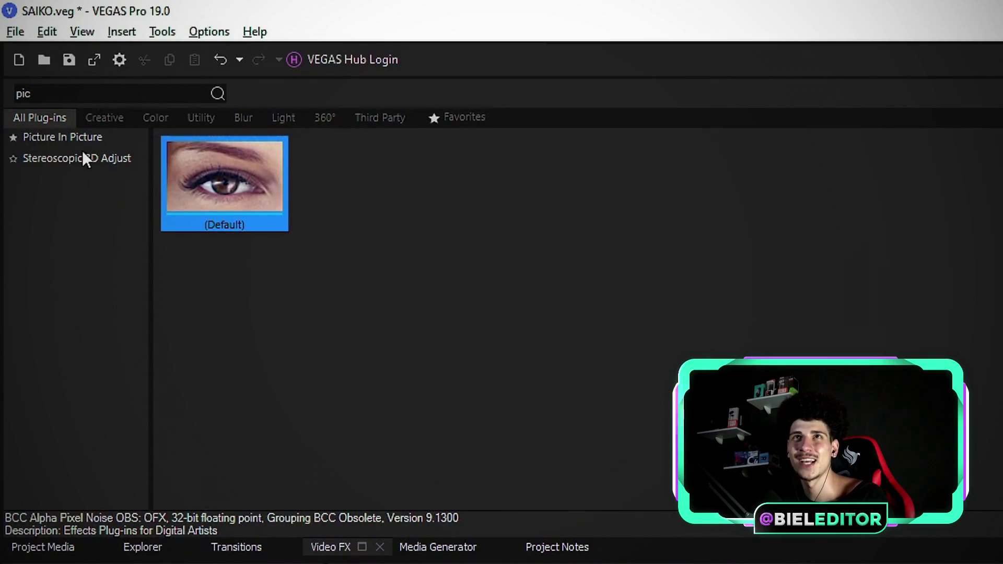
pyautogui.click(64, 146)
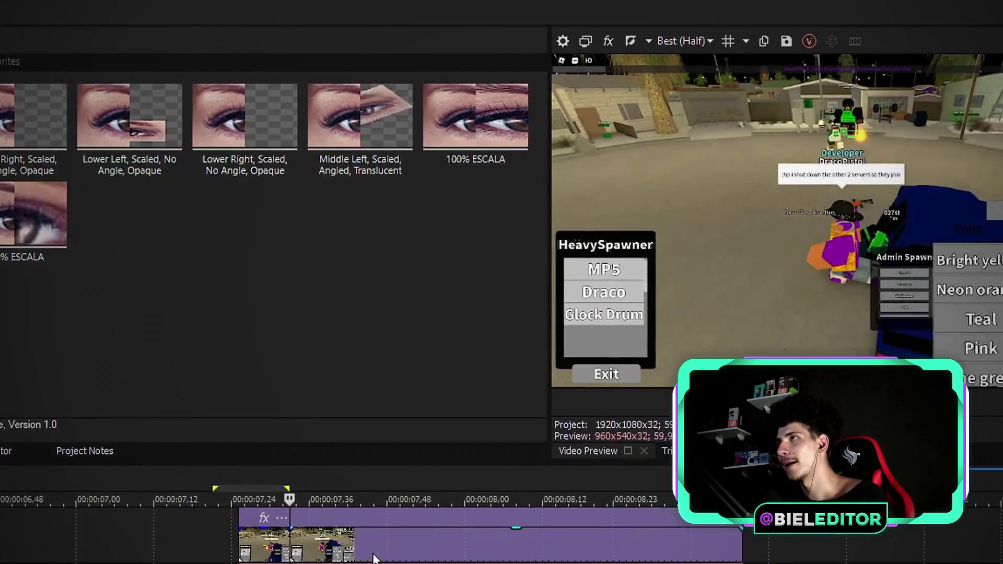
pyautogui.moveTo(373, 555); pyautogui.dragTo(374, 553)
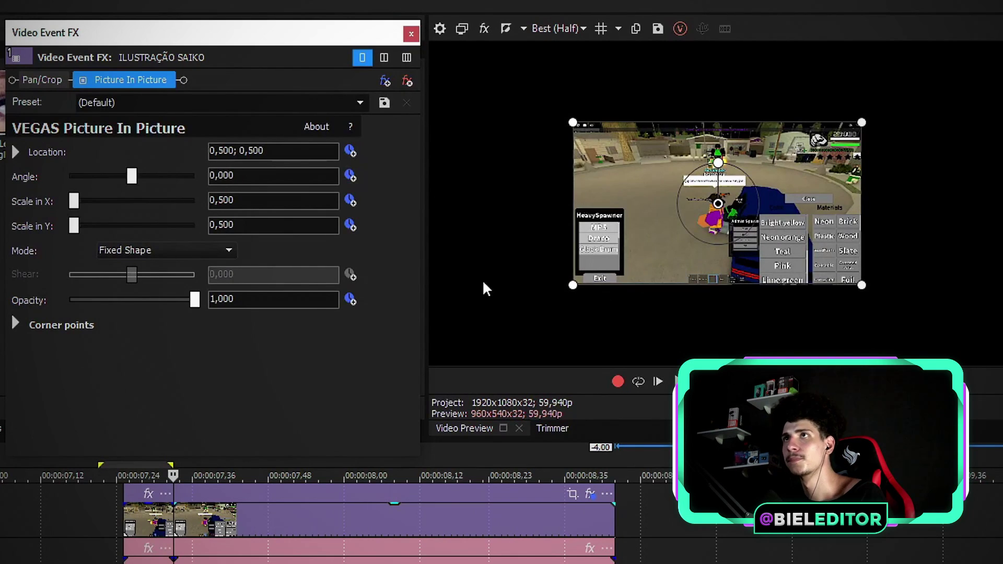
pyautogui.moveTo(573, 285); pyautogui.dragTo(166, 554)
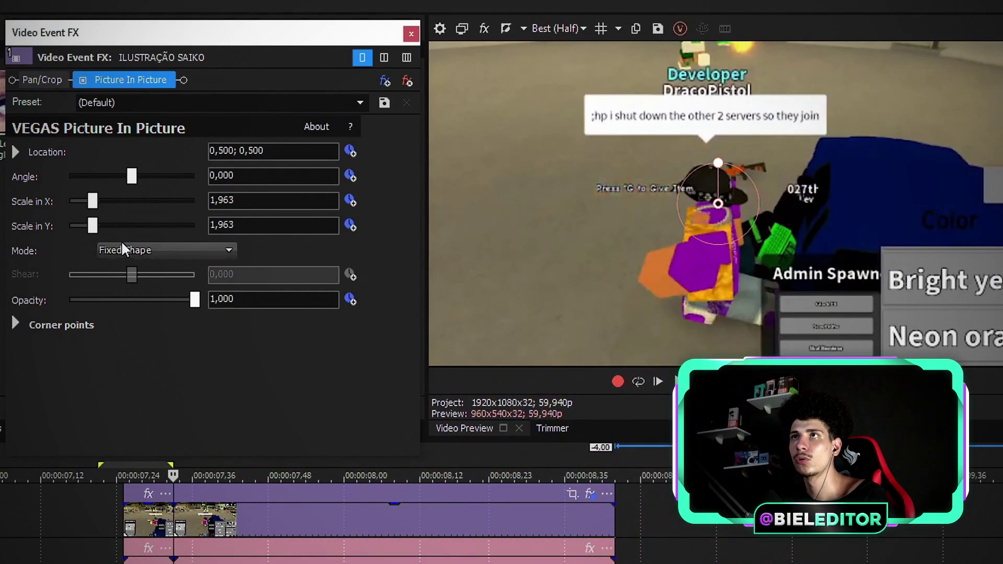
pyautogui.click(112, 286)
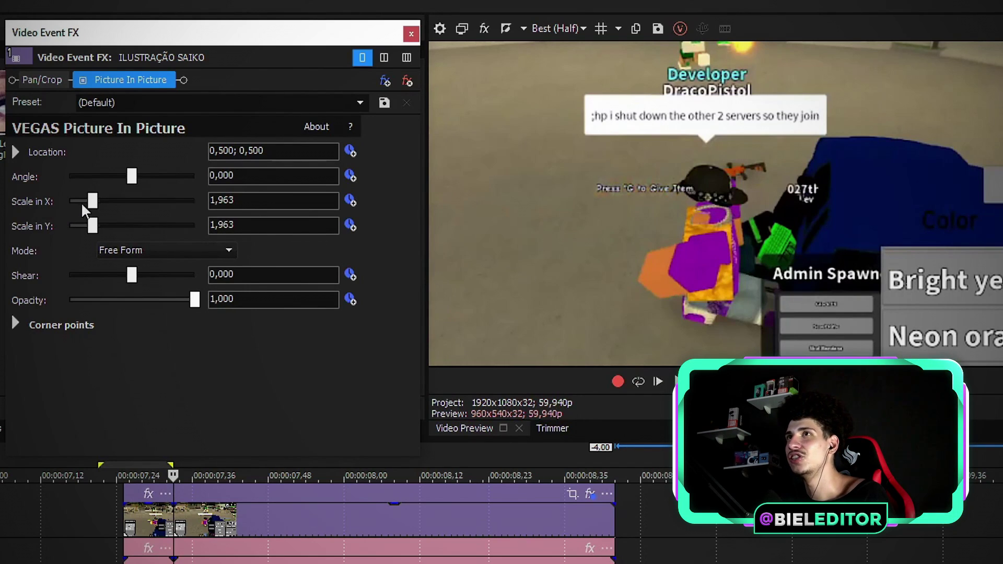
pyautogui.moveTo(93, 203); pyautogui.dragTo(113, 201)
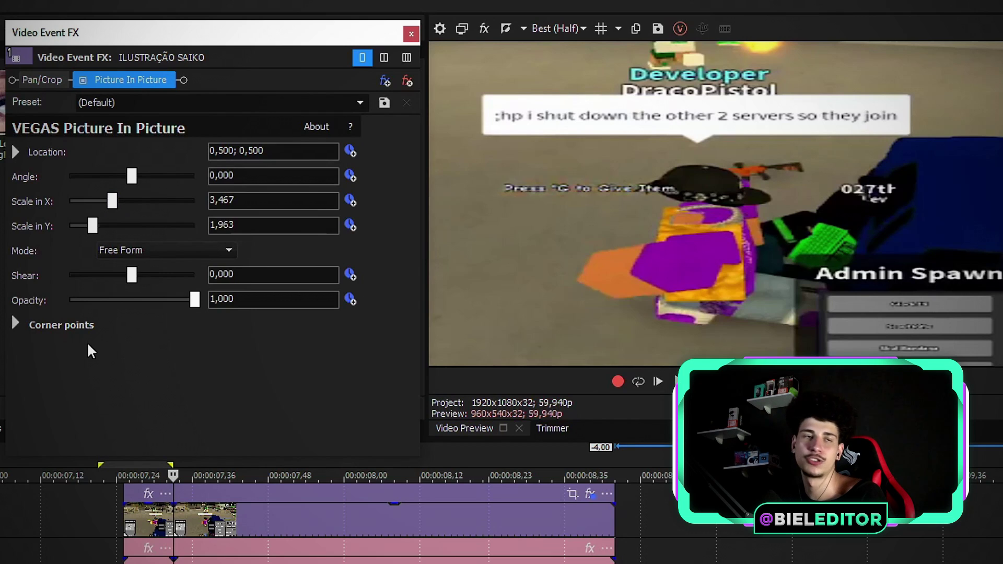
pyautogui.moveTo(104, 563); pyautogui.dragTo(229, 562)
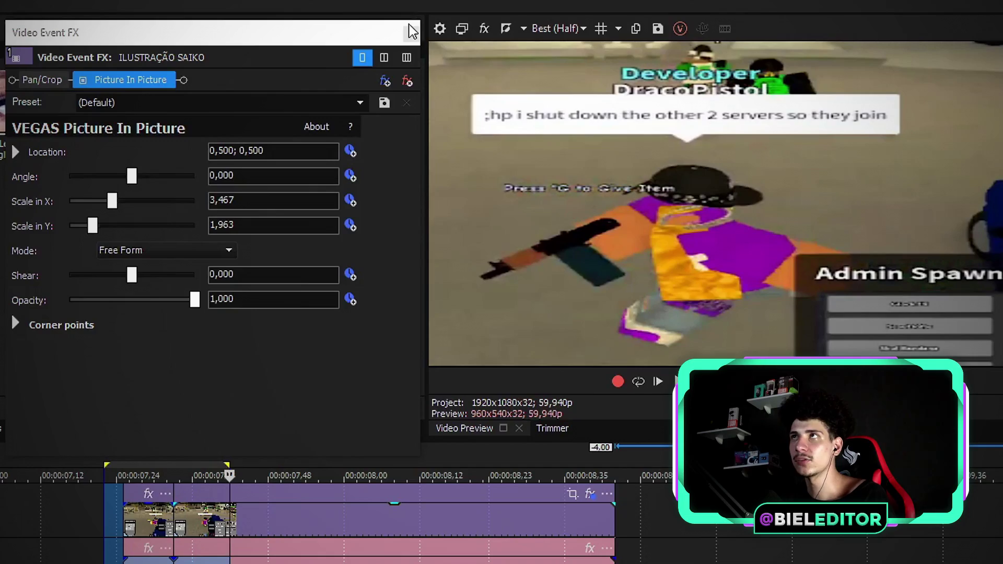
pyautogui.click(413, 33)
pyautogui.rightClick(369, 490)
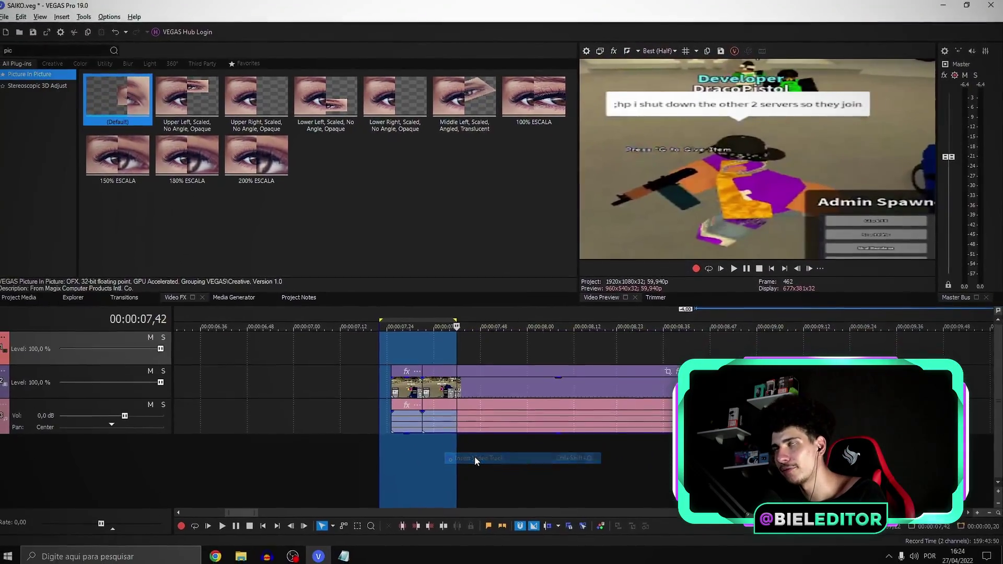
# Add a new top video track with the AMARELO text preset and play back the edit
pyautogui.click(454, 479)
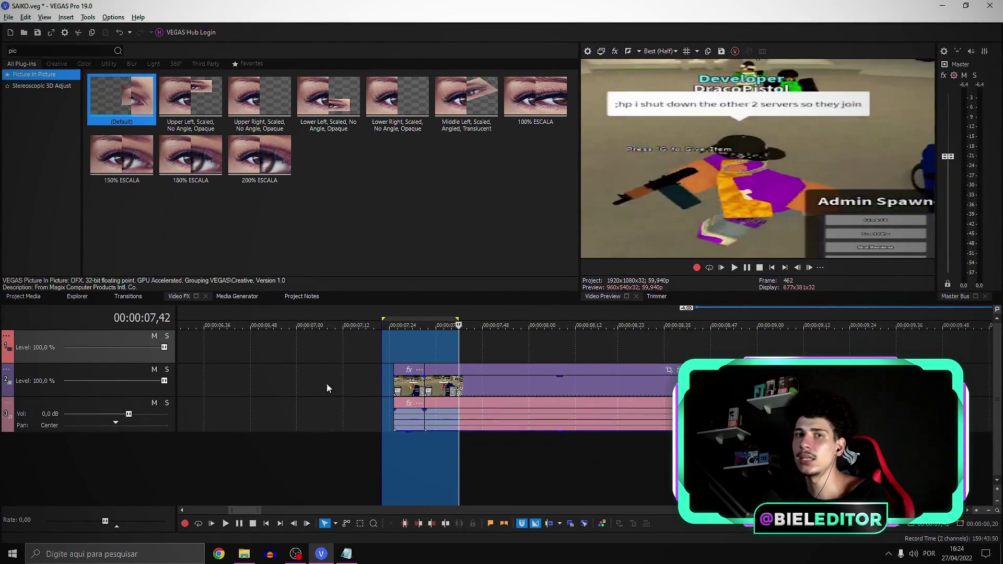
pyautogui.click(234, 297)
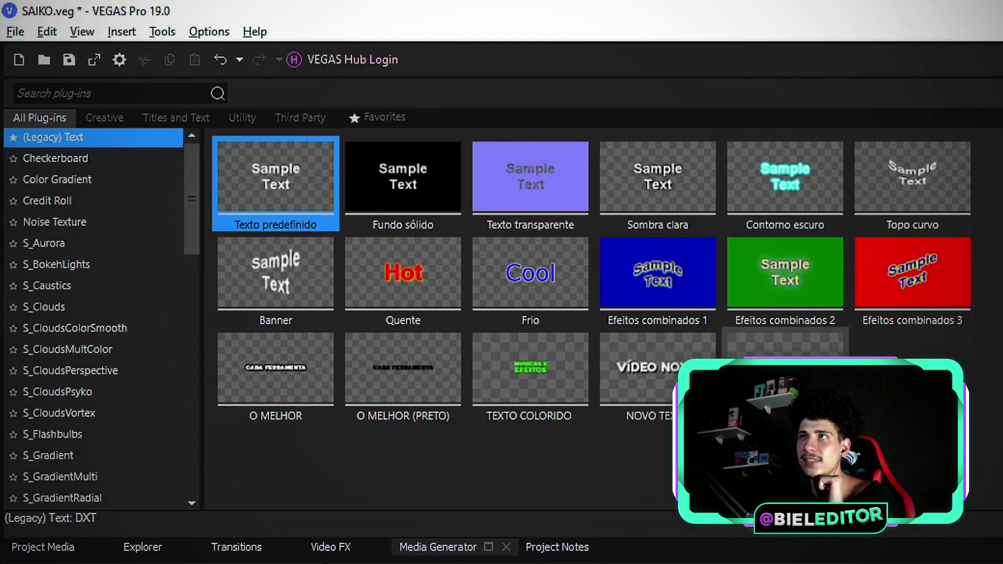
pyautogui.moveTo(838, 559); pyautogui.dragTo(262, 477)
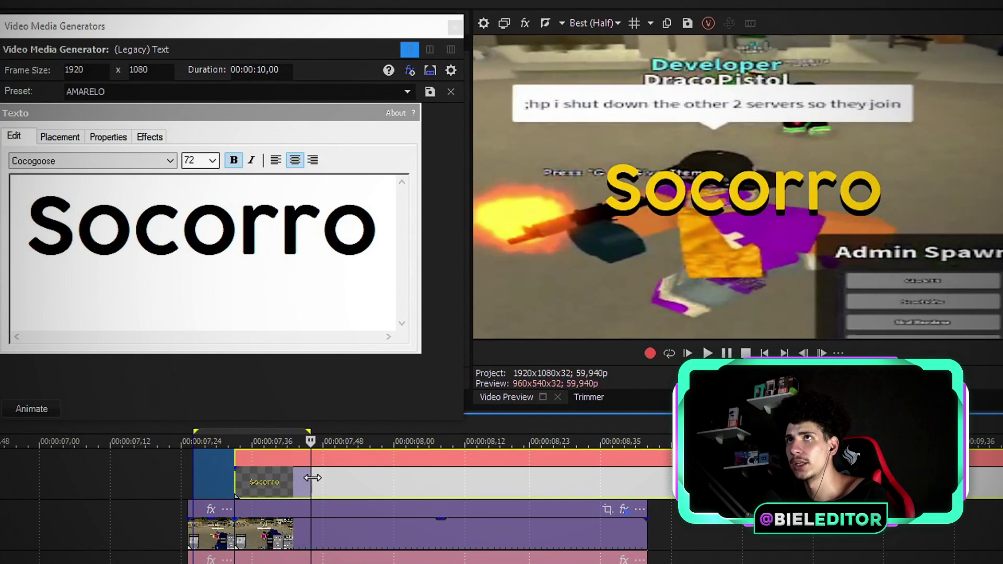
pyautogui.click(126, 139)
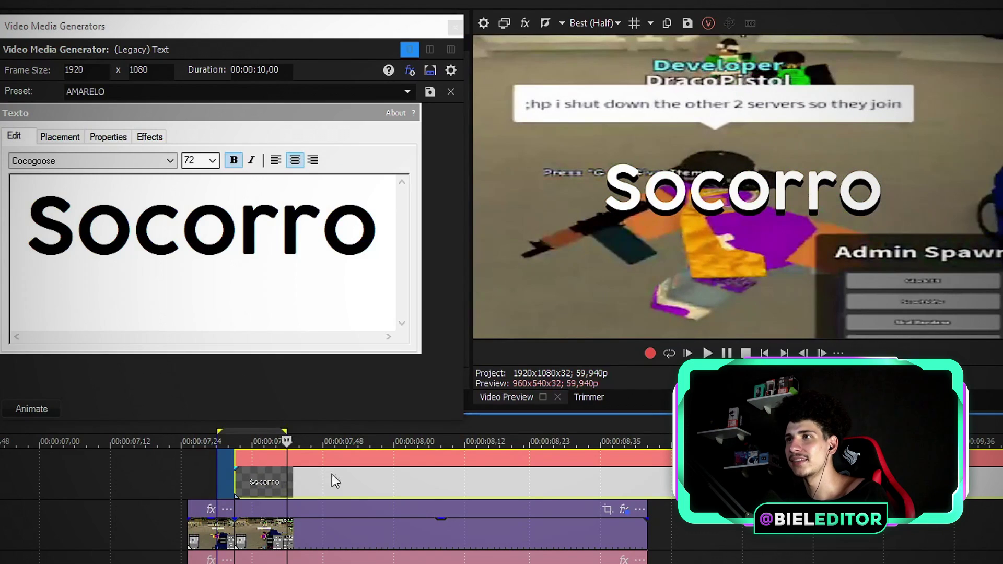
pyautogui.scroll(-5, 333, 478)
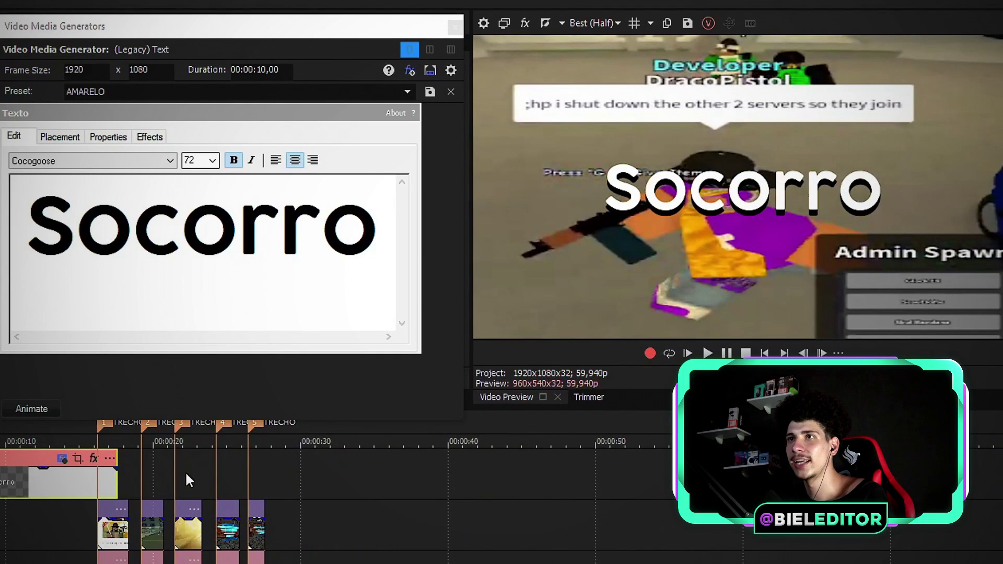
pyautogui.moveTo(225, 468); pyautogui.dragTo(219, 473)
pyautogui.press('space')
pyautogui.press('space')
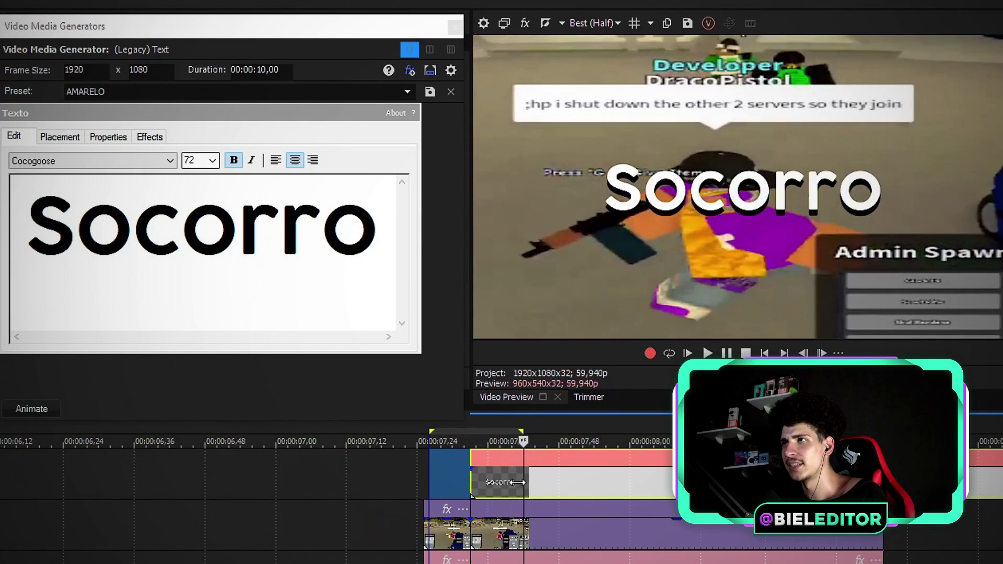
# Split the Socorro caption at the playhead, delete the leftover piece, and resize its text to 36
pyautogui.moveTo(535, 480); pyautogui.dragTo(540, 479)
pyautogui.press('s')
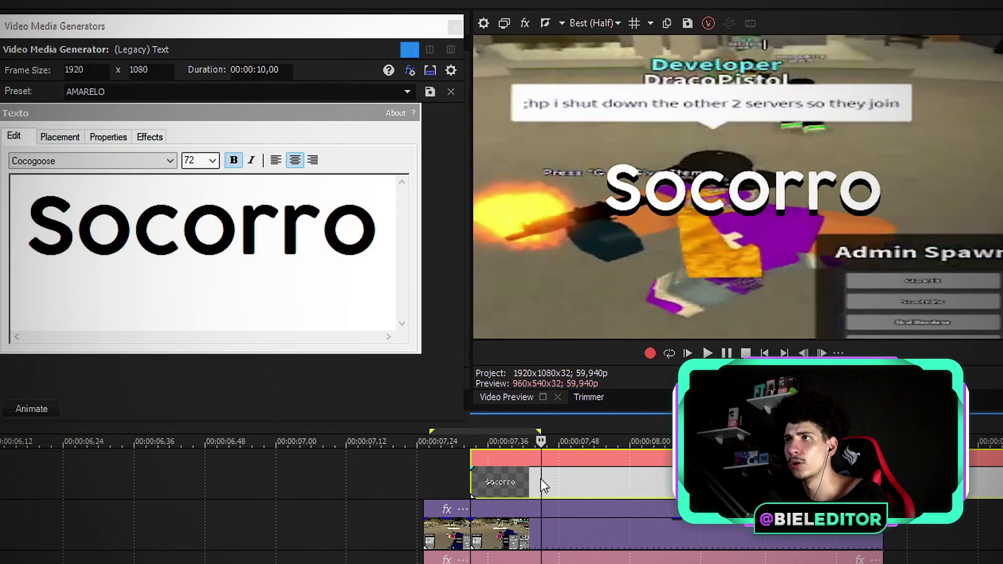
pyautogui.rightClick(555, 478)
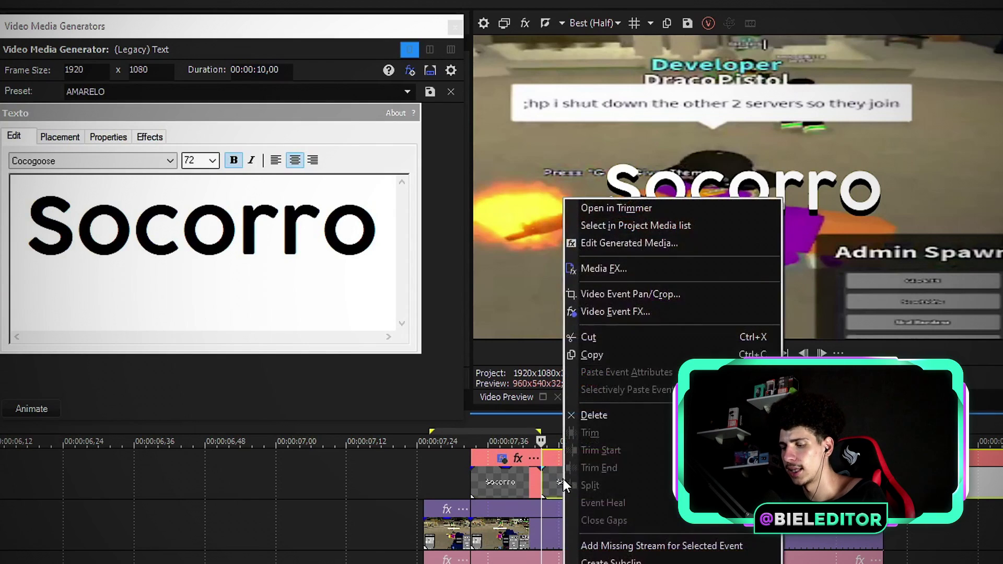
pyautogui.click(581, 484)
pyautogui.click(495, 490)
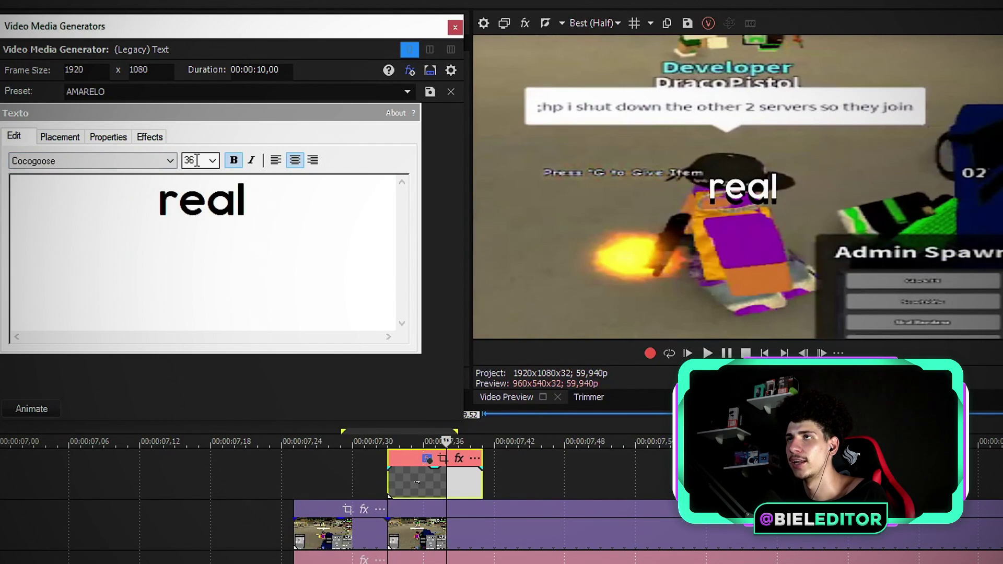
pyautogui.click(455, 28)
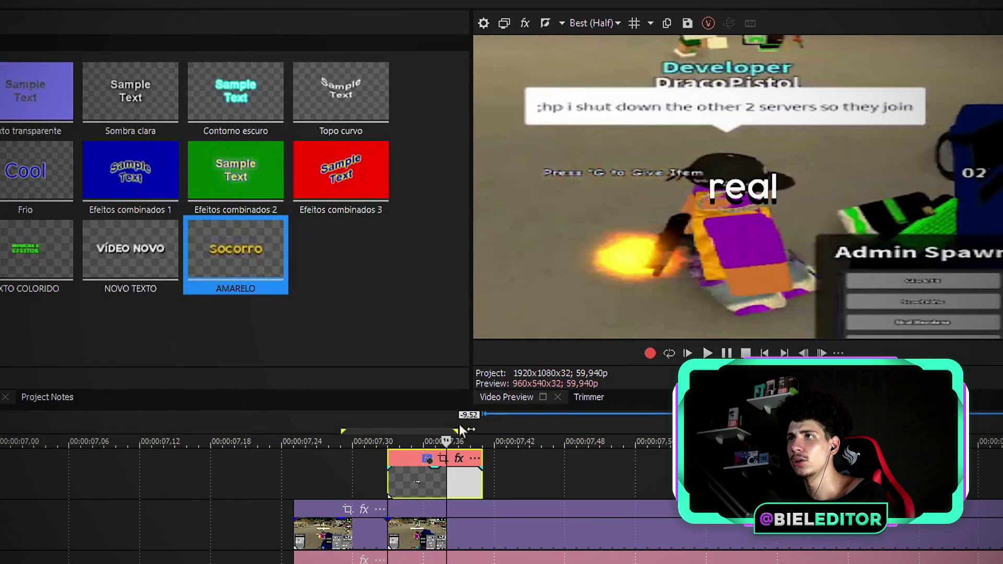
# Duplicate the caption as an independent text reading 'em tamanho', then play the captions back
pyautogui.moveTo(404, 484); pyautogui.dragTo(503, 481)
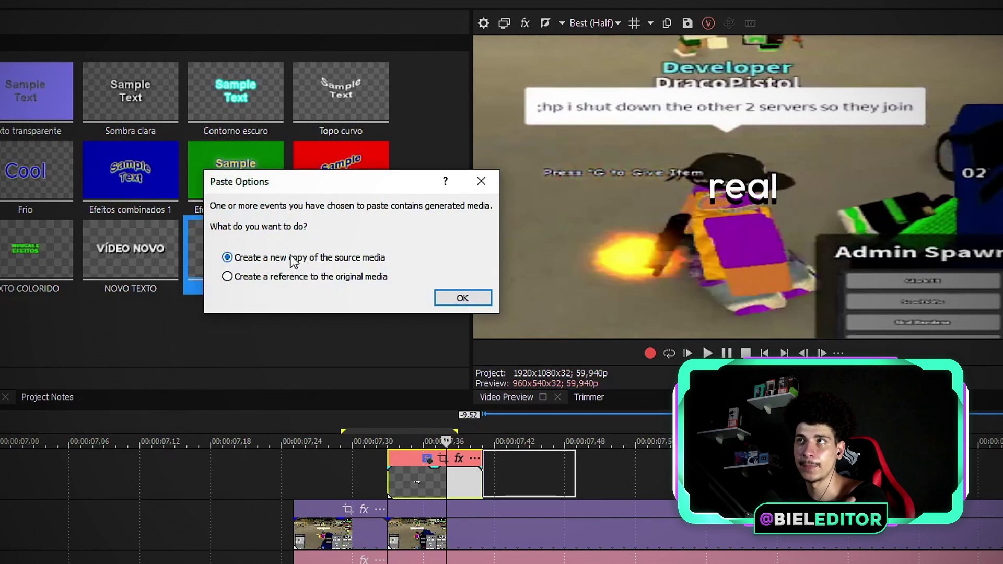
pyautogui.click(462, 298)
pyautogui.click(518, 490)
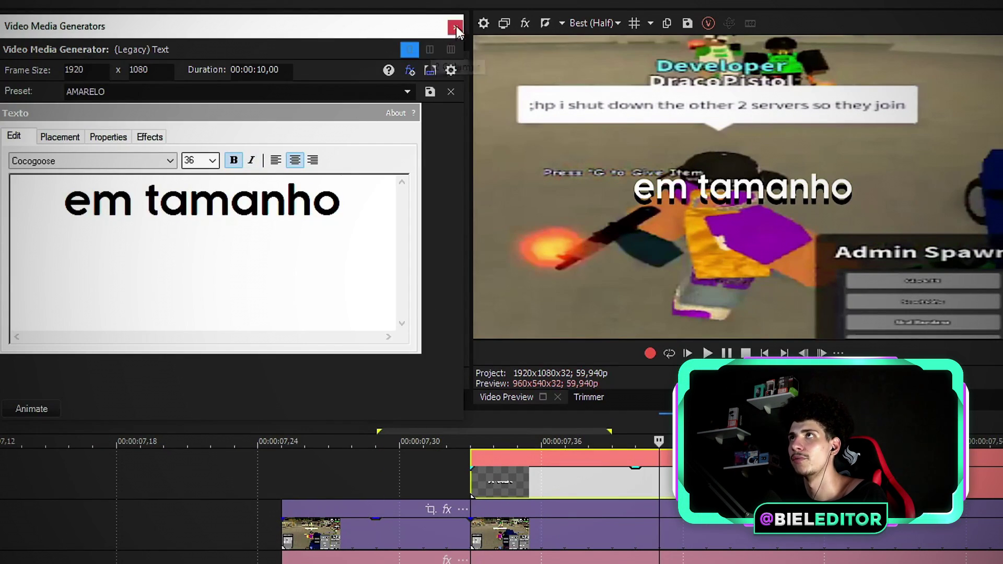
pyautogui.click(455, 28)
pyautogui.scroll(-2, 414, 472)
pyautogui.moveTo(276, 473); pyautogui.dragTo(423, 472)
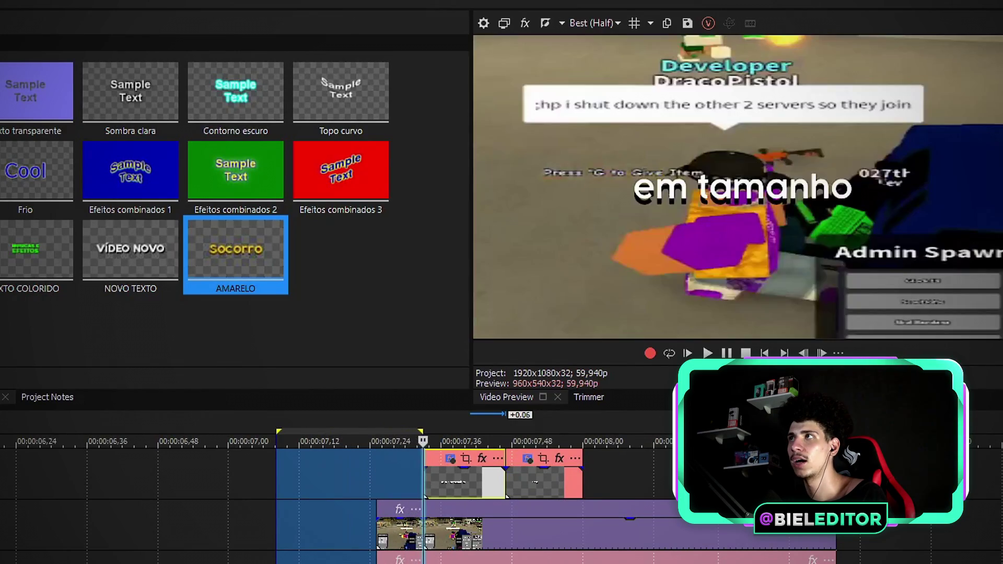
pyautogui.press('space')
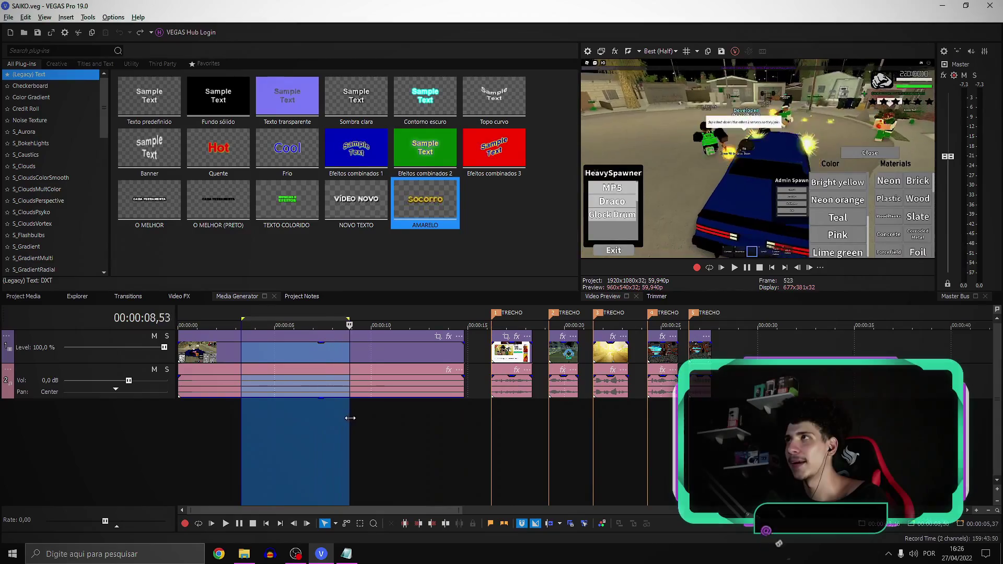
pyautogui.moveTo(350, 418)
pyautogui.mouseDown()
pyautogui.moveTo(385, 414)
pyautogui.moveTo(360, 415)
pyautogui.mouseUp()
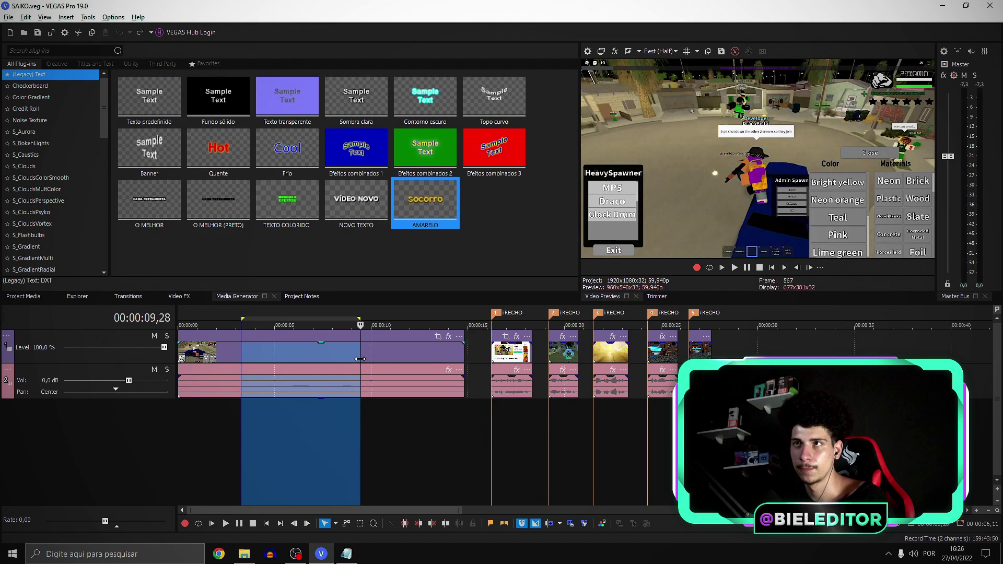
# Trim the gameplay clip's start and end at the cursor and move it to about 00:00:05
pyautogui.click(364, 387)
pyautogui.hotkey('alt', '[')
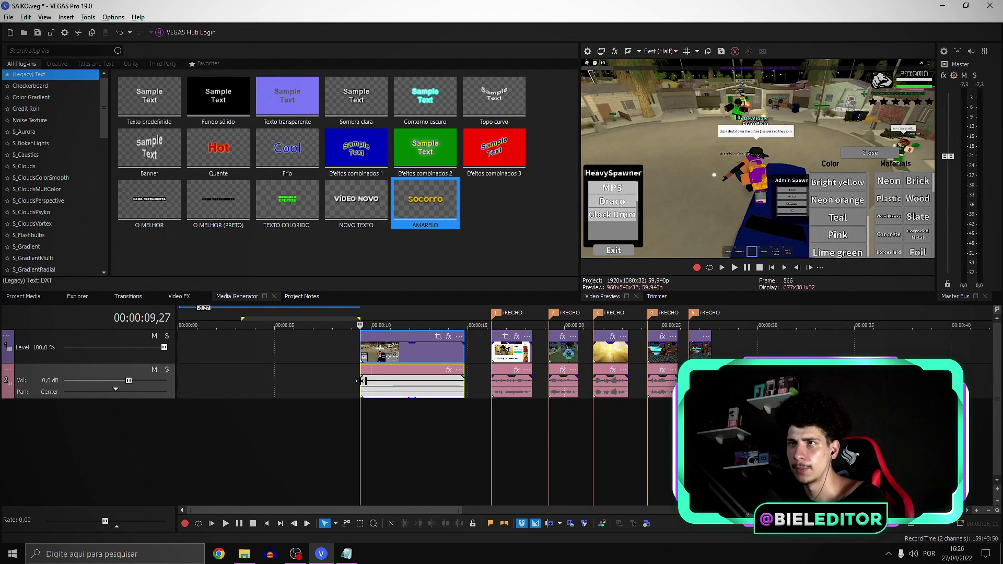
pyautogui.moveTo(349, 397); pyautogui.dragTo(313, 419)
pyautogui.click(321, 422)
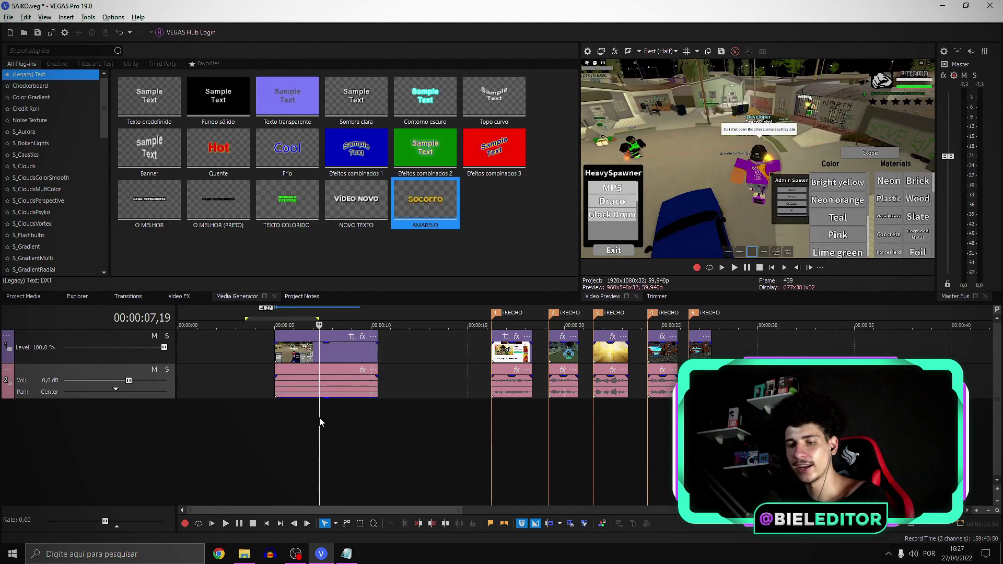
pyautogui.hotkey('alt', ']')
# Mark a short range on the clip and split it at the cursor with S
pyautogui.click(306, 416)
pyautogui.scroll(3, 307, 417)
pyautogui.moveTo(406, 427); pyautogui.dragTo(494, 429)
pyautogui.click(493, 428)
pyautogui.press('s')
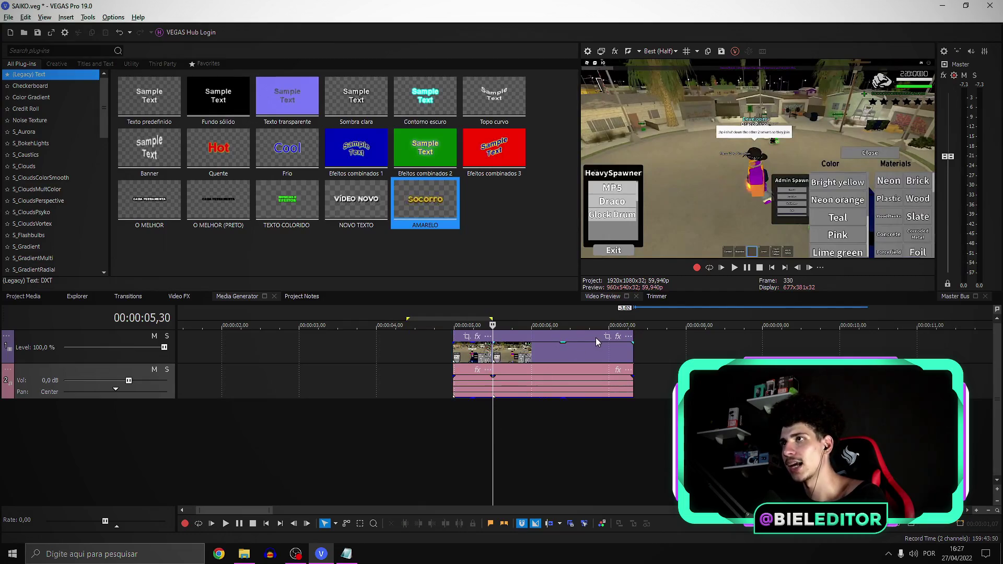
# Zoom the second part in on the player via Pan/Crop to 663,2 × 373,1, then play back to check
pyautogui.click(607, 337)
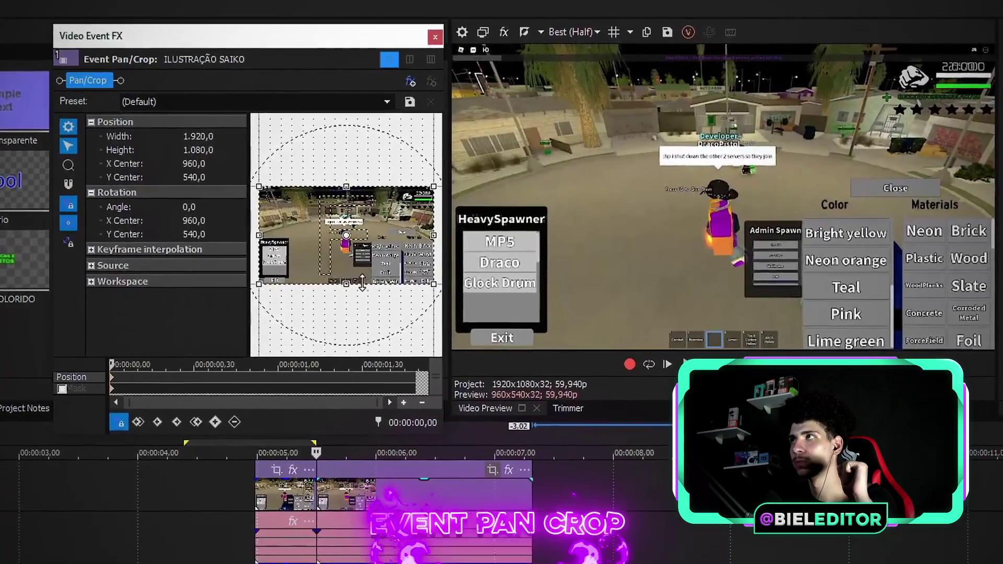
pyautogui.moveTo(362, 283); pyautogui.dragTo(362, 251)
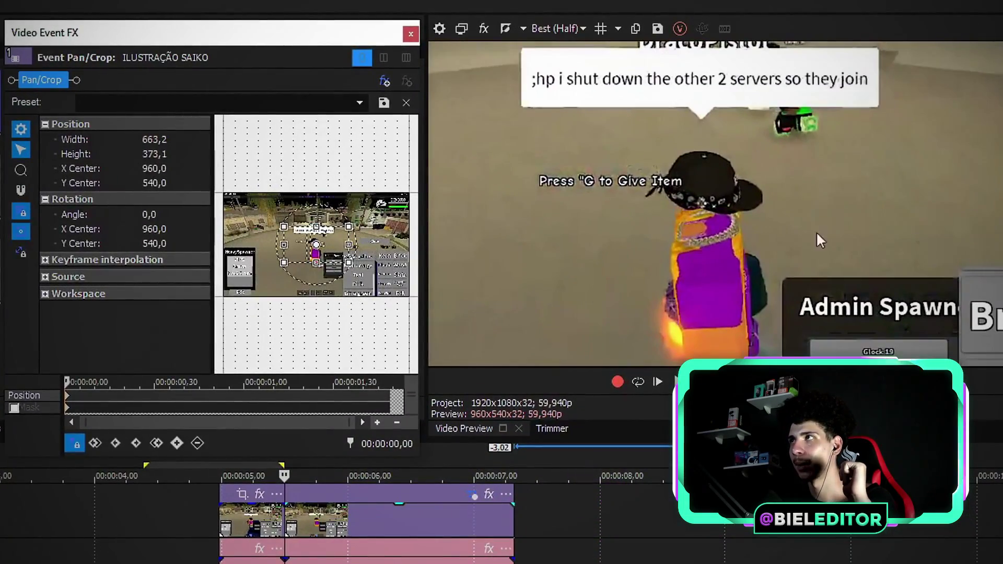
pyautogui.click(412, 34)
pyautogui.press('space')
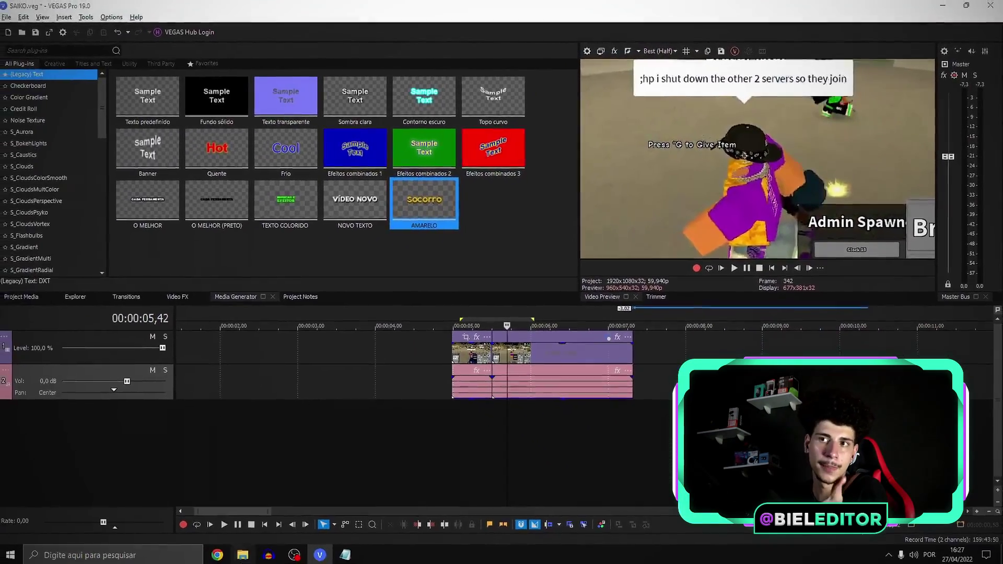
# Drag the EMOJI image from its Explorer folder into VEGAS
pyautogui.click(244, 555)
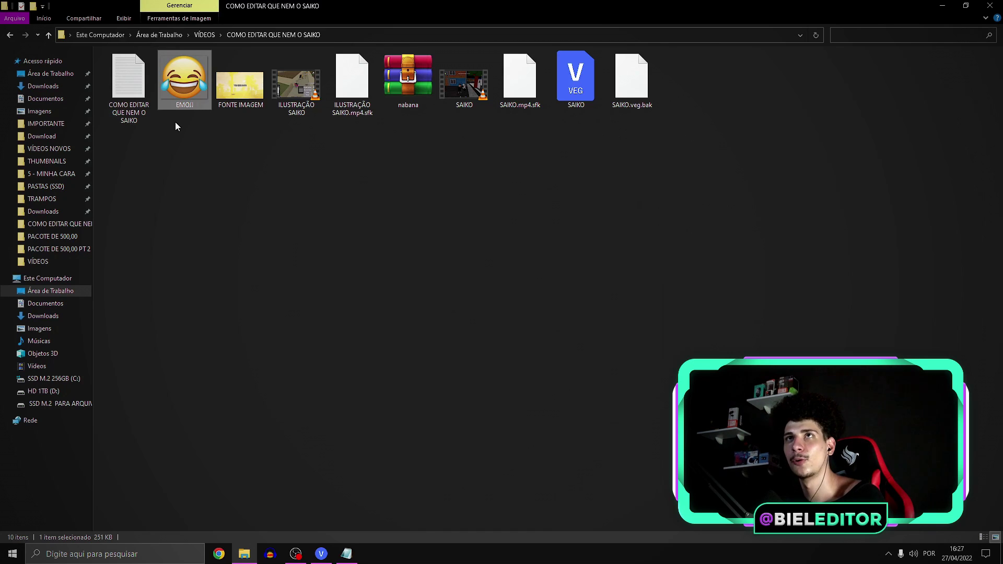
pyautogui.moveTo(181, 82); pyautogui.dragTo(571, 324)
pyautogui.hotkey('alt', 'Tab')
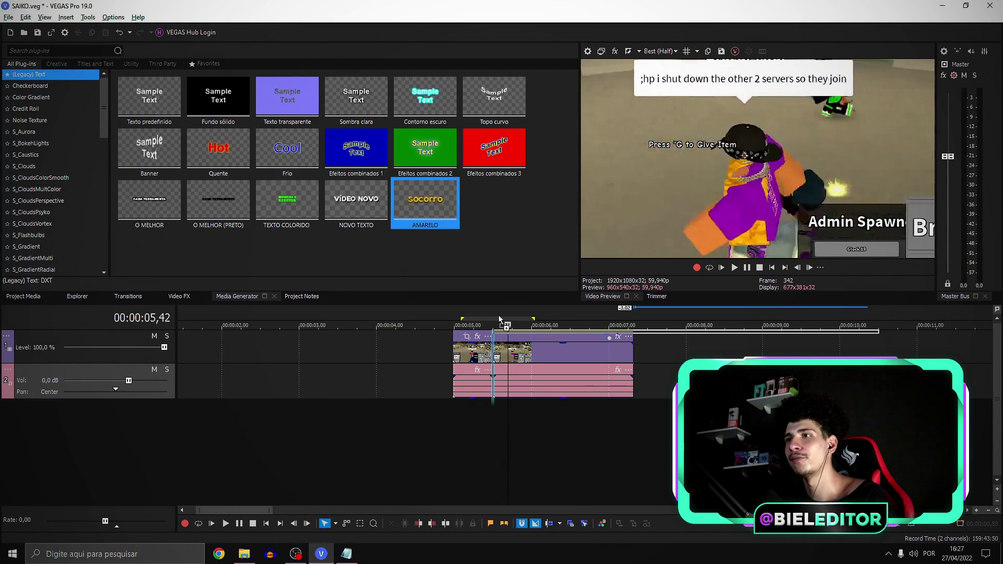
# Drop the EMOJI onto a track above the gameplay and open its Pan/Crop at the clip start
pyautogui.moveTo(498, 316); pyautogui.dragTo(499, 315)
pyautogui.moveTo(454, 346); pyautogui.dragTo(633, 352)
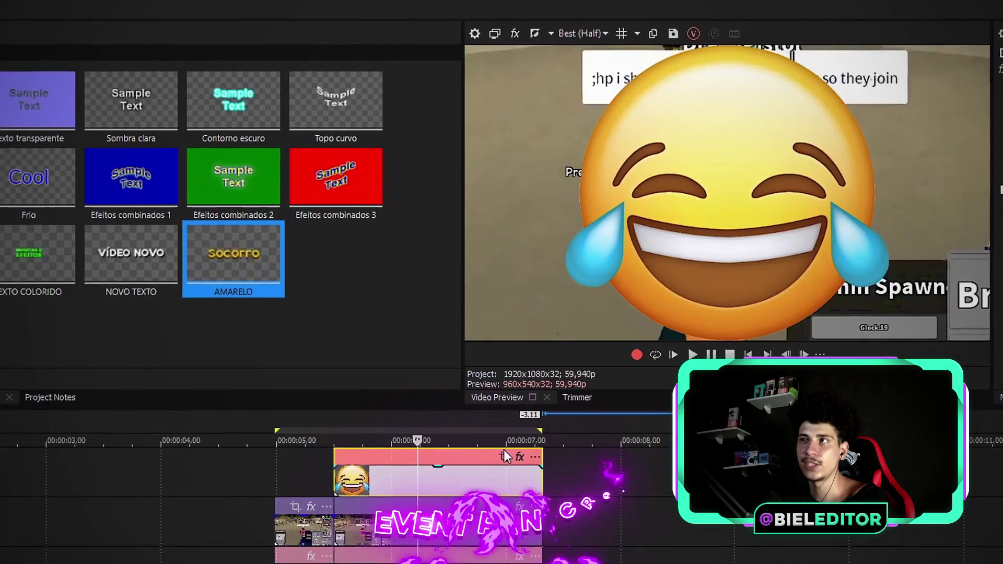
pyautogui.click(505, 455)
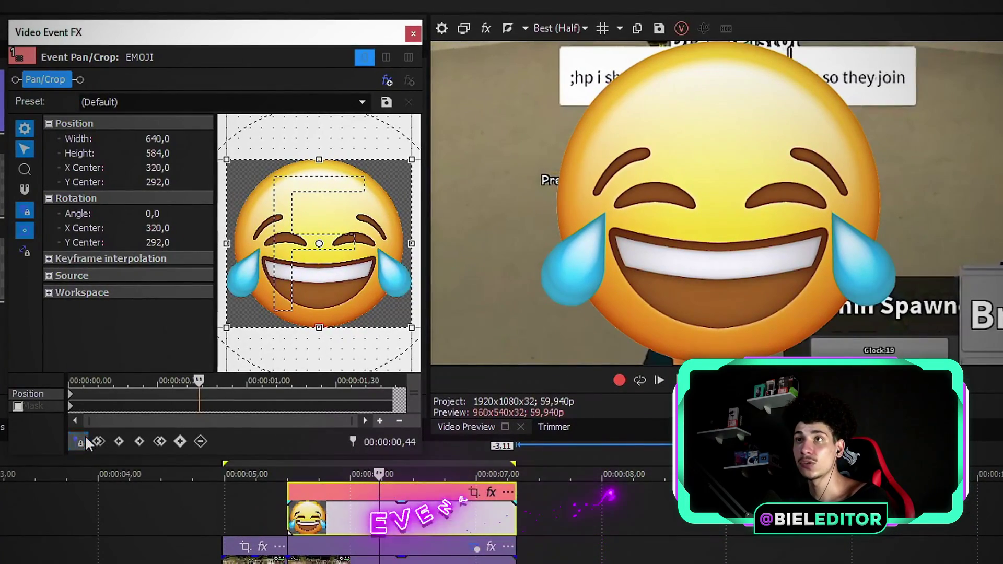
pyautogui.click(79, 441)
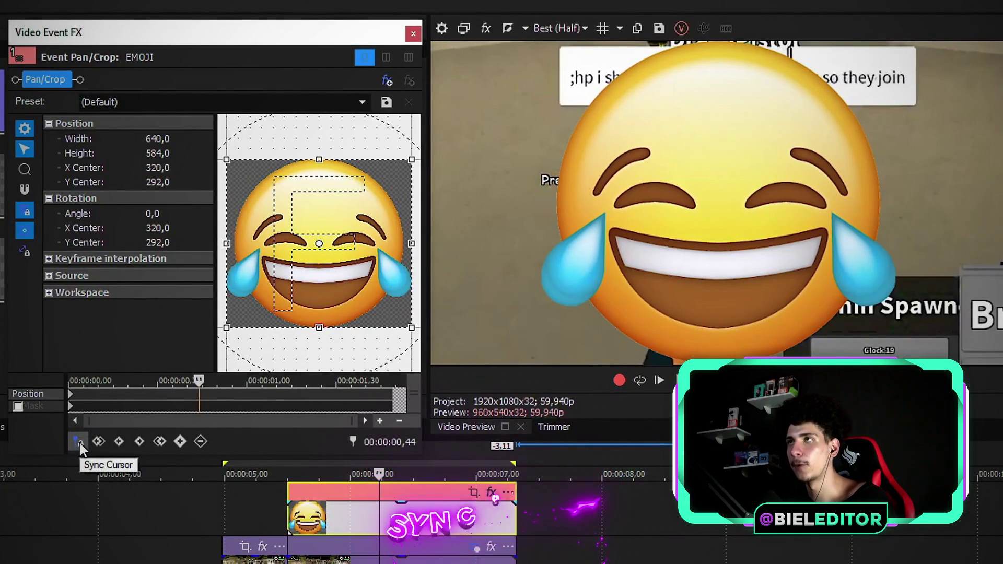
pyautogui.moveTo(225, 464); pyautogui.dragTo(400, 465)
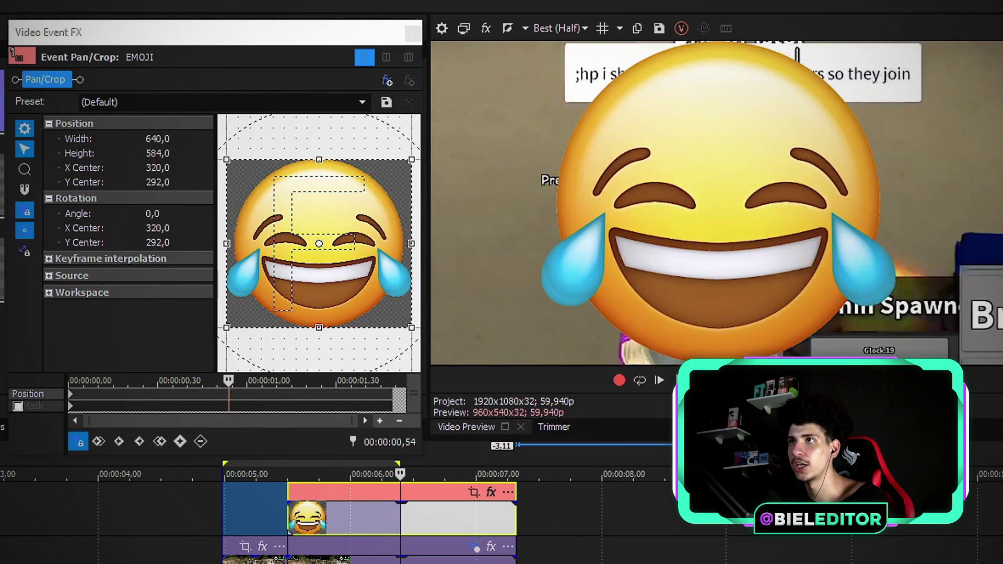
pyautogui.click(99, 441)
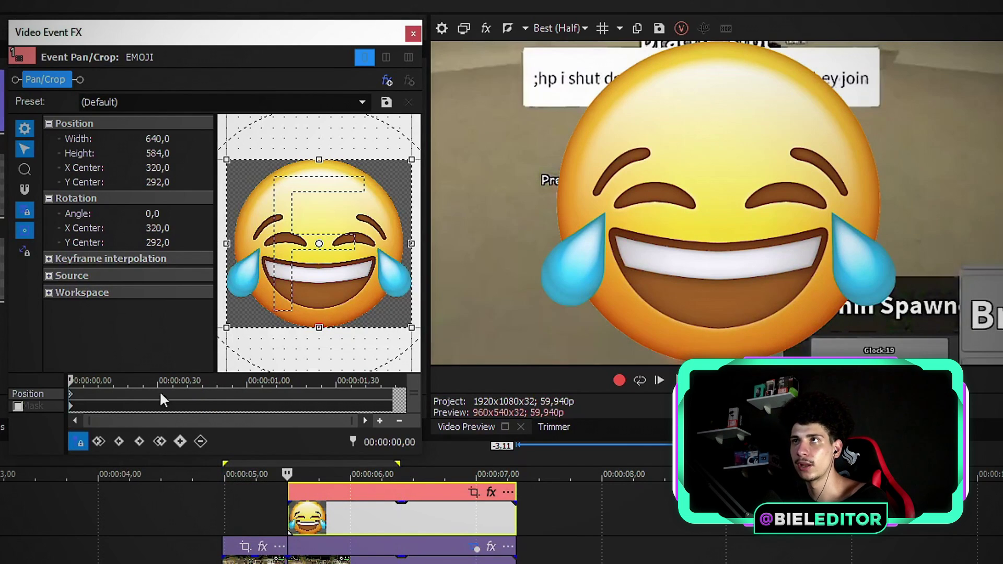
# Match the emoji to the output aspect, shrink it, and place it over the player's face
pyautogui.rightClick(326, 286)
pyautogui.click(369, 374)
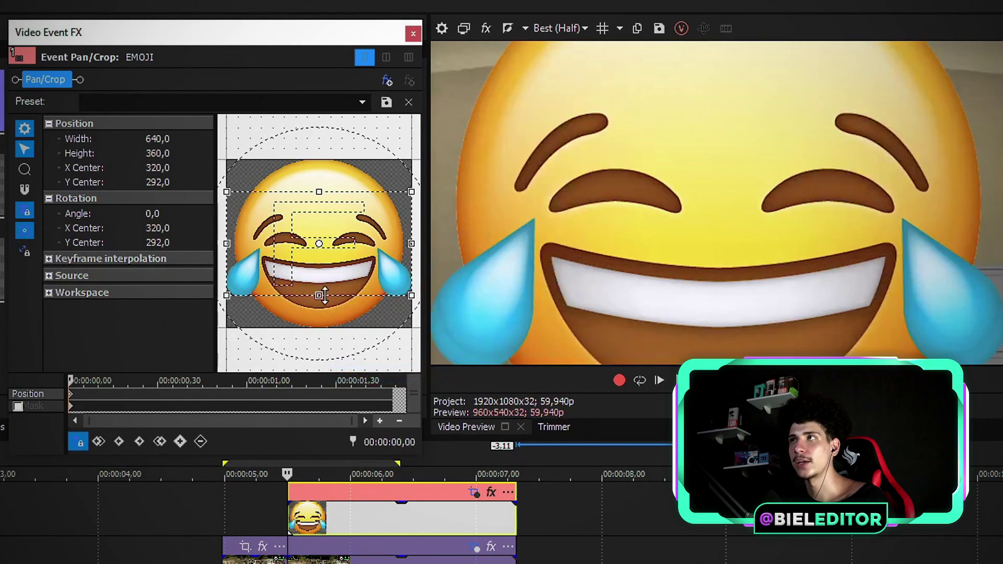
pyautogui.moveTo(380, 398); pyautogui.dragTo(445, 533)
pyautogui.moveTo(355, 324); pyautogui.dragTo(361, 273)
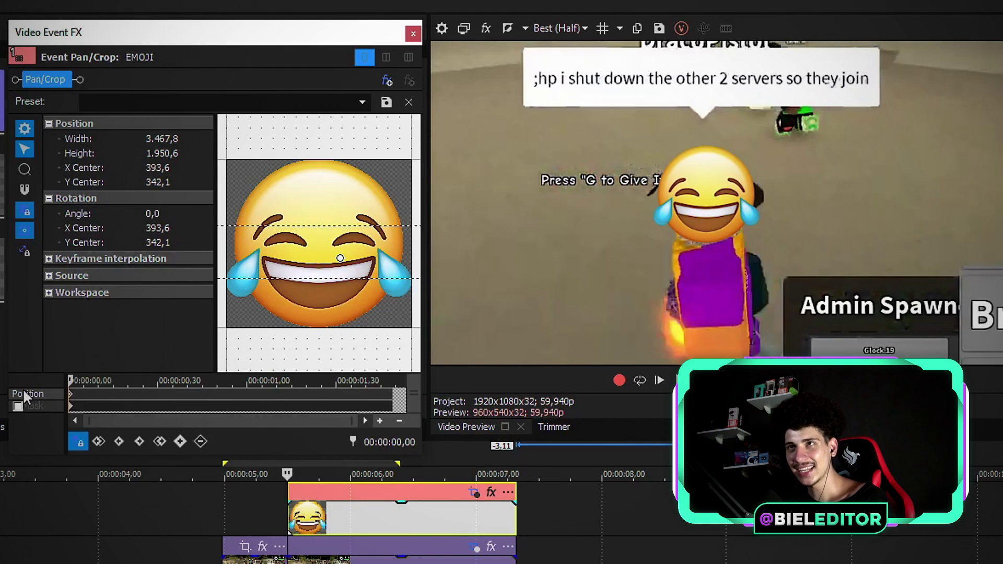
# Advance a few frames and reposition the emoji to follow the player's head, adding keyframes
pyautogui.click(101, 381)
pyautogui.moveTo(102, 381); pyautogui.dragTo(131, 380)
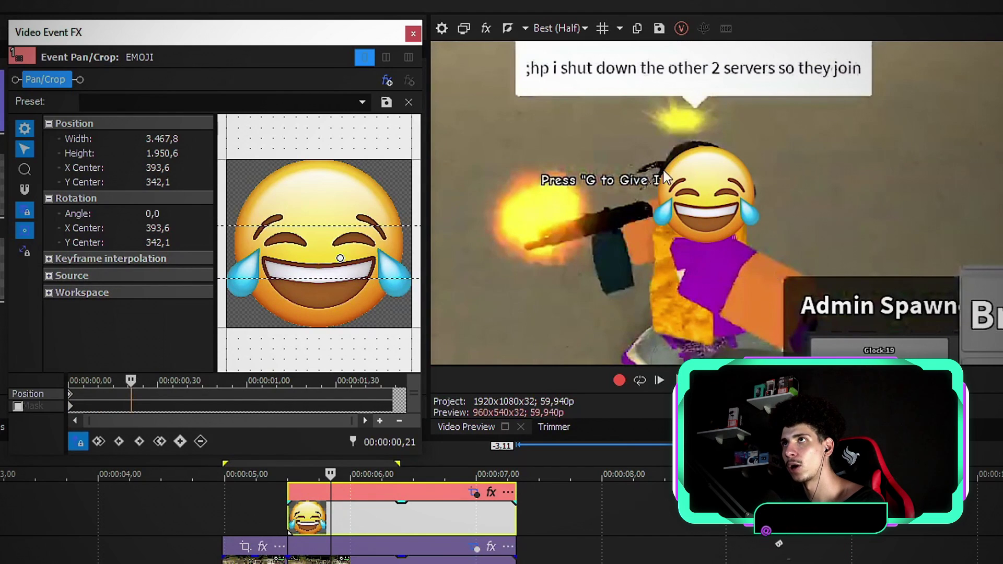
pyautogui.moveTo(346, 261); pyautogui.dragTo(357, 264)
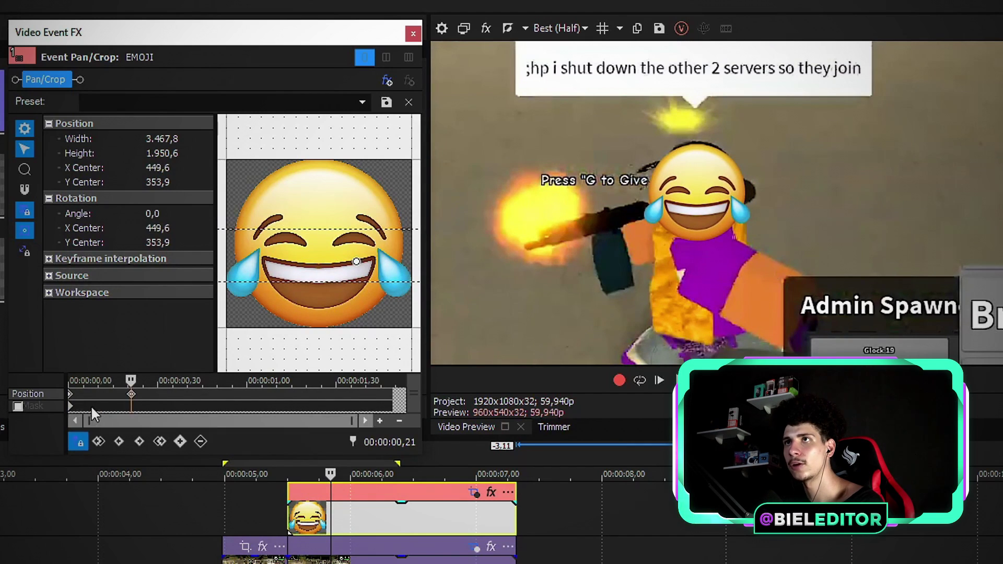
pyautogui.click(136, 381)
pyautogui.moveTo(137, 381); pyautogui.dragTo(172, 381)
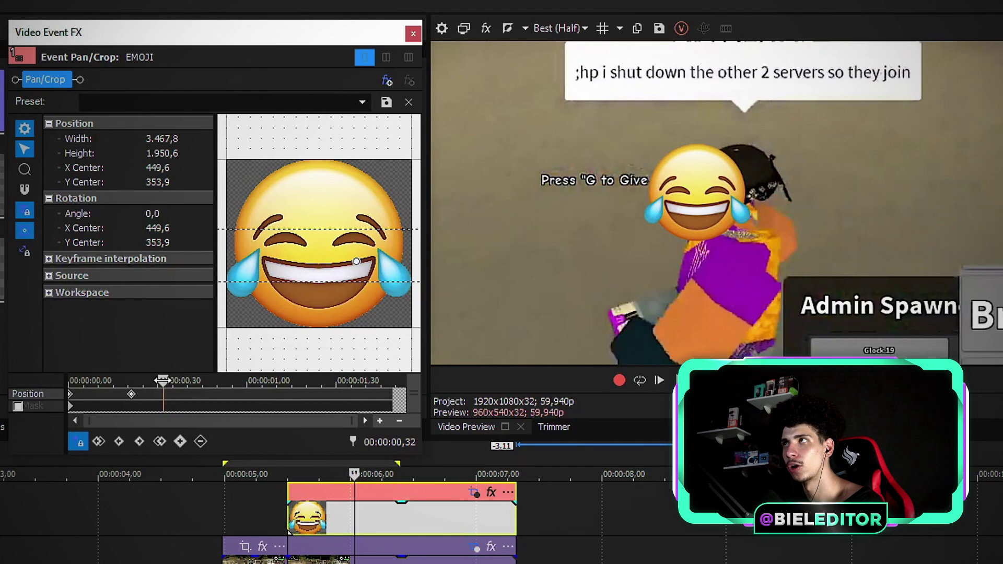